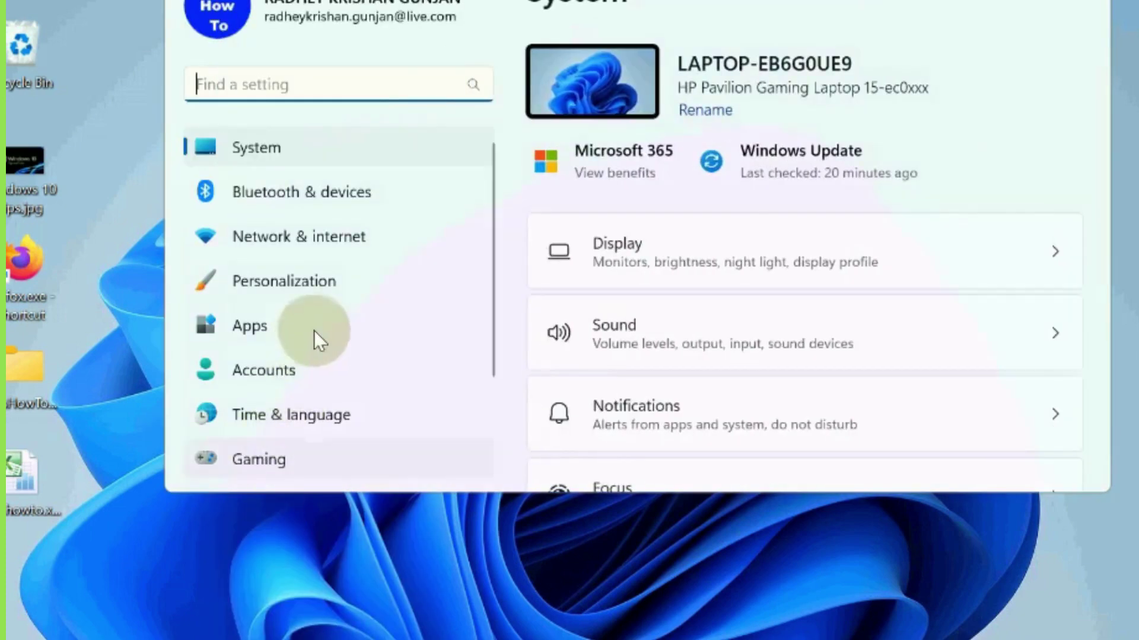
- Run the Windows Update troubleshooter from the list of other troubleshooters in the system settings
{"action": "scroll", "coordinate": [666, 374], "scroll_direction": "down", "scroll_amount": 3}
{"action": "scroll", "coordinate": [666, 374], "scroll_direction": "down", "scroll_amount": 5}
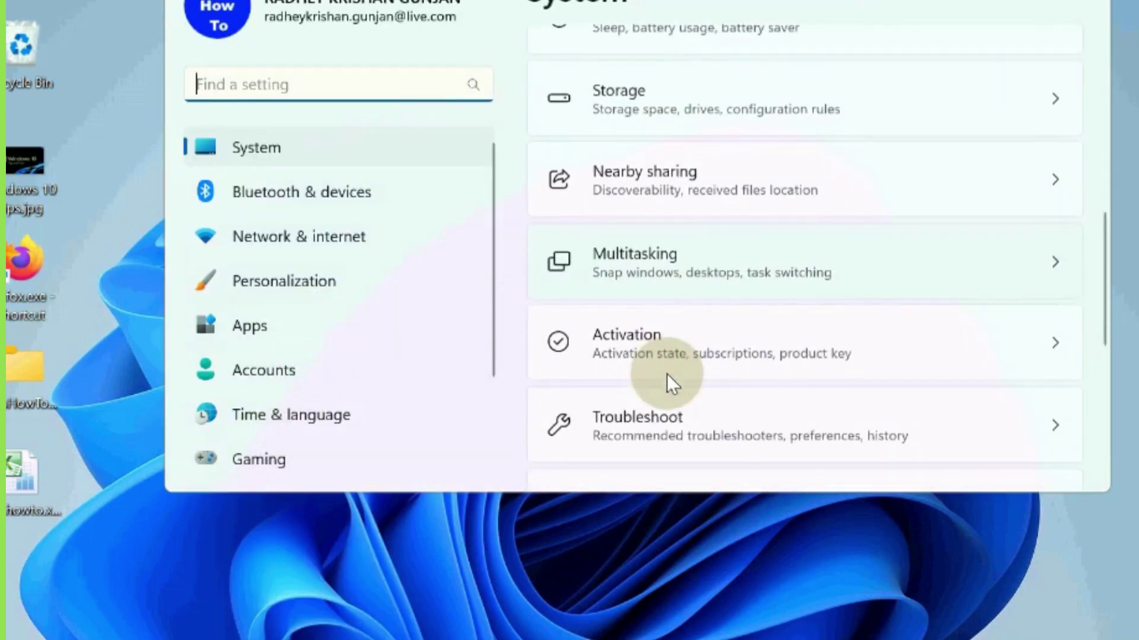
{"action": "left_click", "coordinate": [656, 421]}
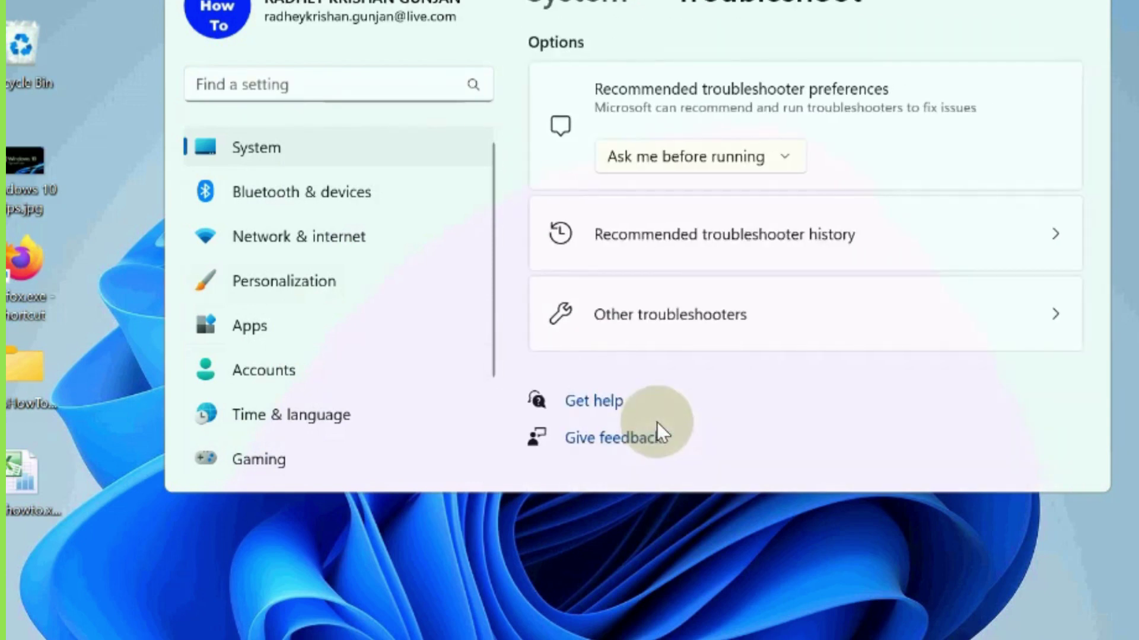
{"action": "left_click", "coordinate": [665, 320]}
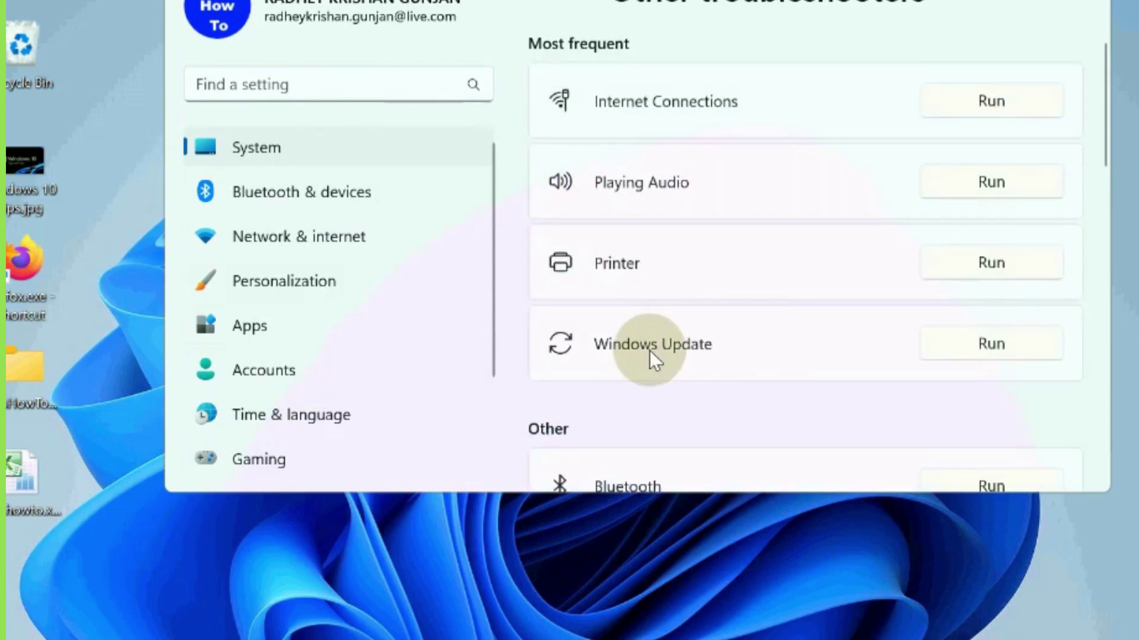
{"action": "left_click", "coordinate": [986, 343]}
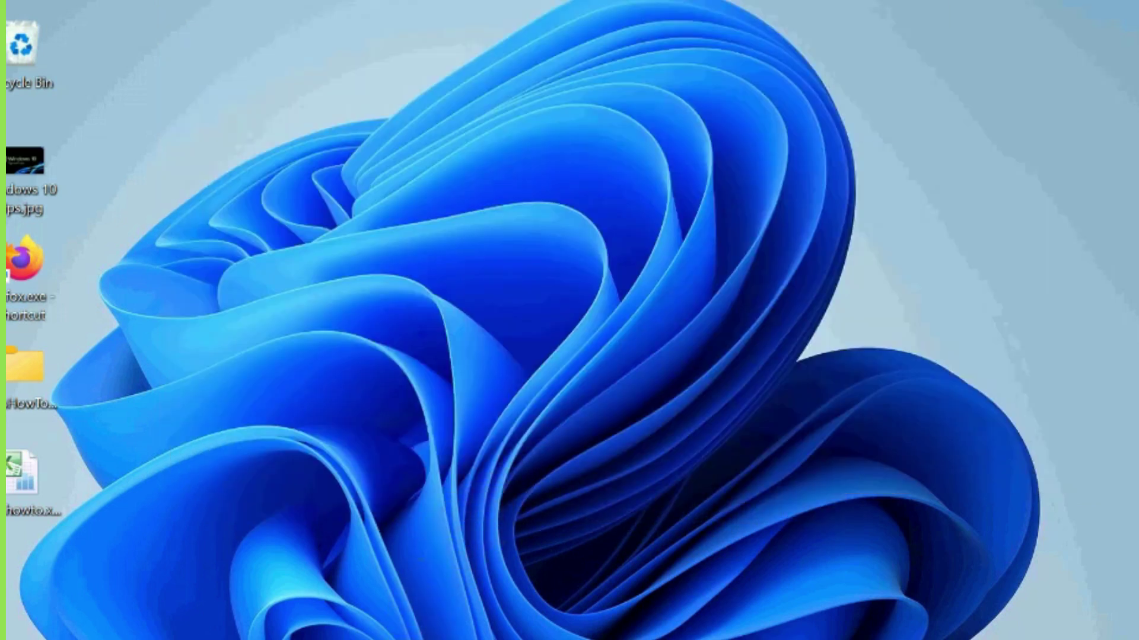
- Search Windows for "services" and open the Services app
{"action": "key", "text": "super+s"}
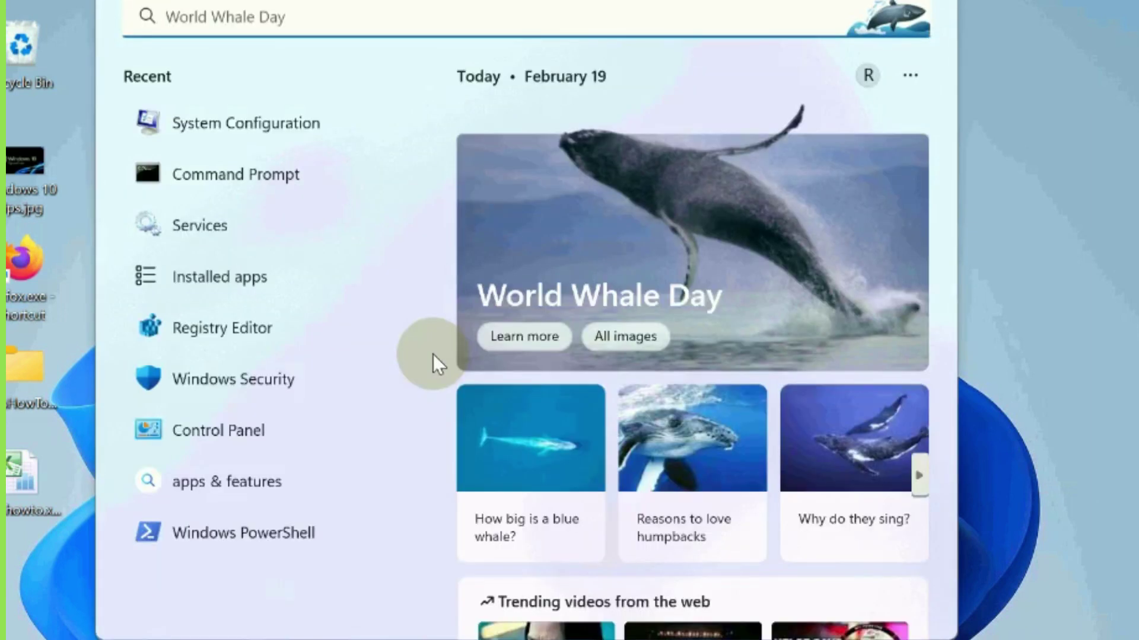
{"action": "type", "text": "services"}
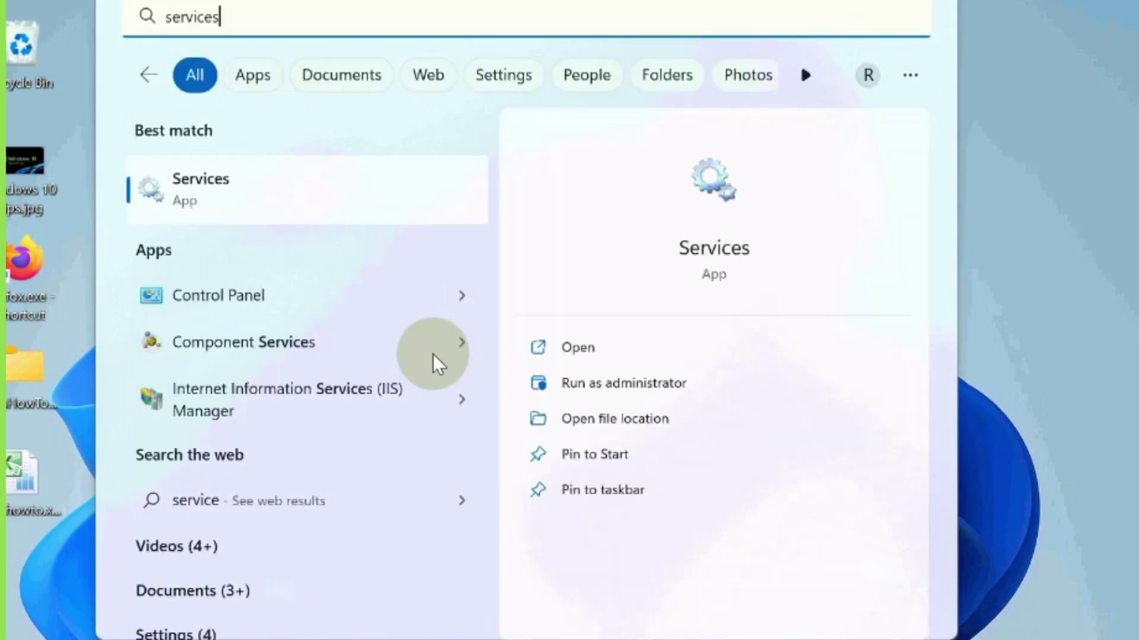
{"action": "left_click", "coordinate": [226, 195]}
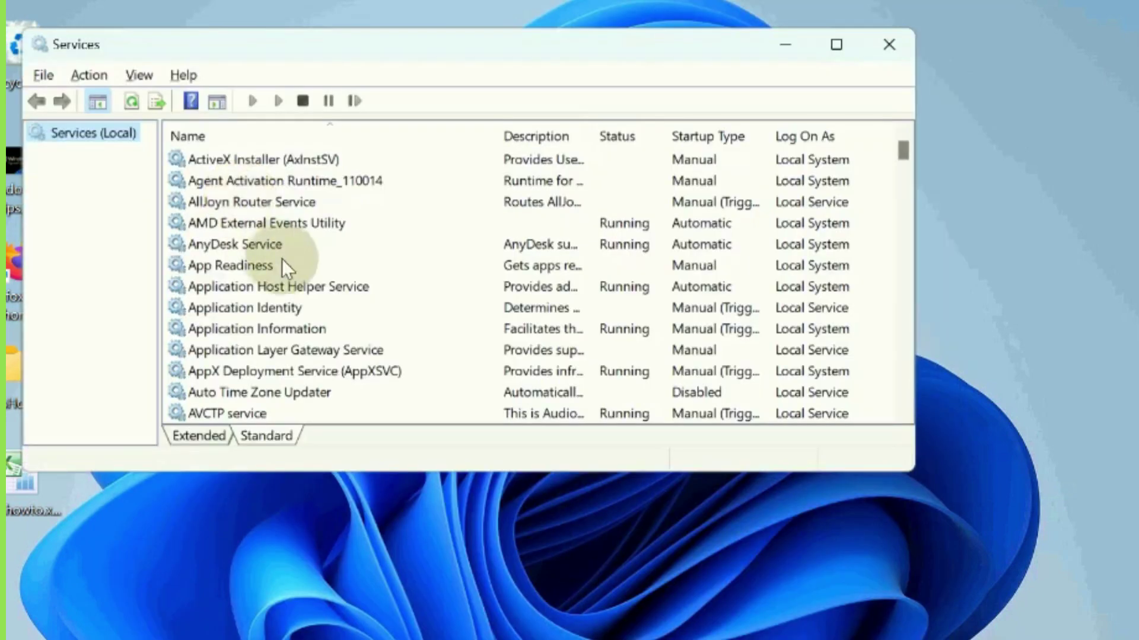
- Start the Windows Installer service in the list of local services
{"action": "scroll", "coordinate": [427, 279], "scroll_direction": "down", "scroll_amount": 20}
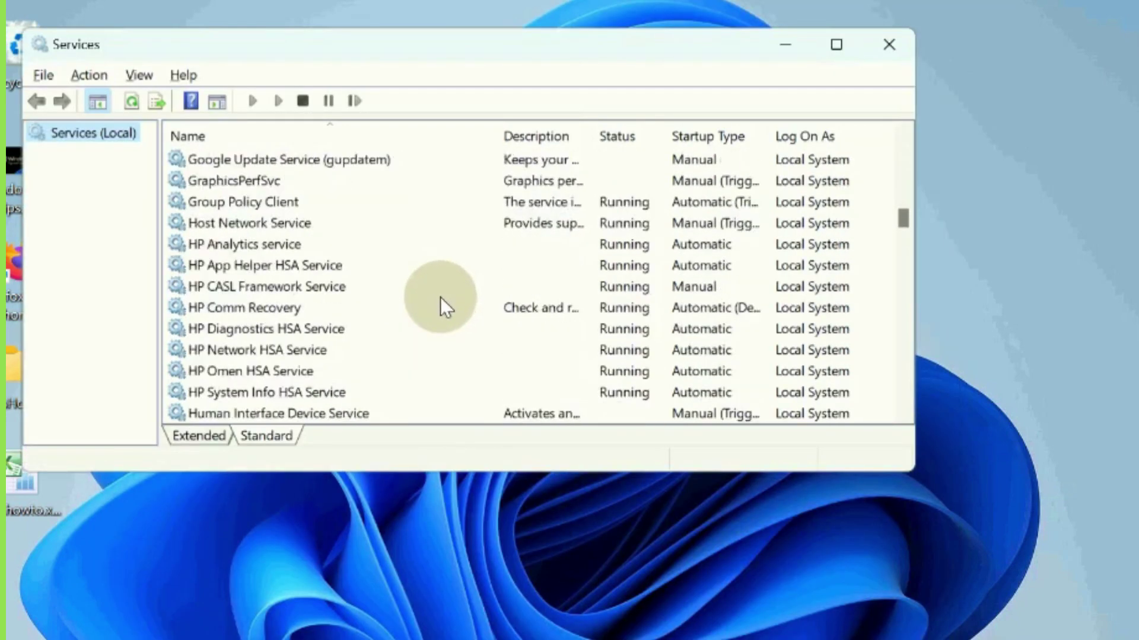
{"action": "scroll", "coordinate": [440, 297], "scroll_direction": "down", "scroll_amount": 20}
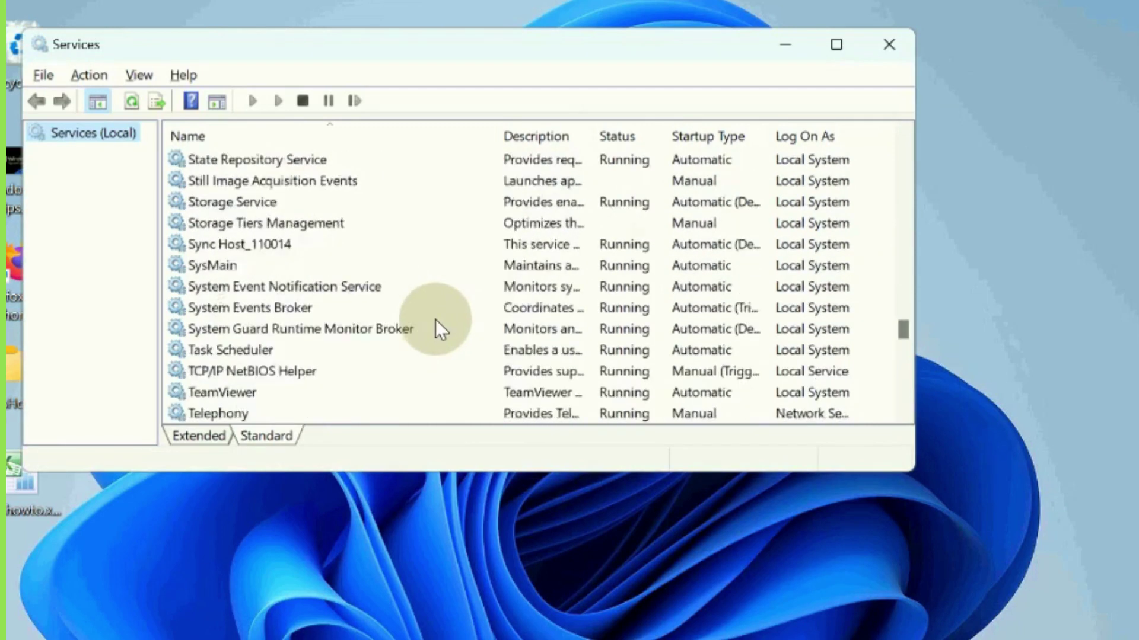
{"action": "scroll", "coordinate": [436, 323], "scroll_direction": "down", "scroll_amount": 12}
{"action": "scroll", "coordinate": [435, 319], "scroll_direction": "down", "scroll_amount": 3}
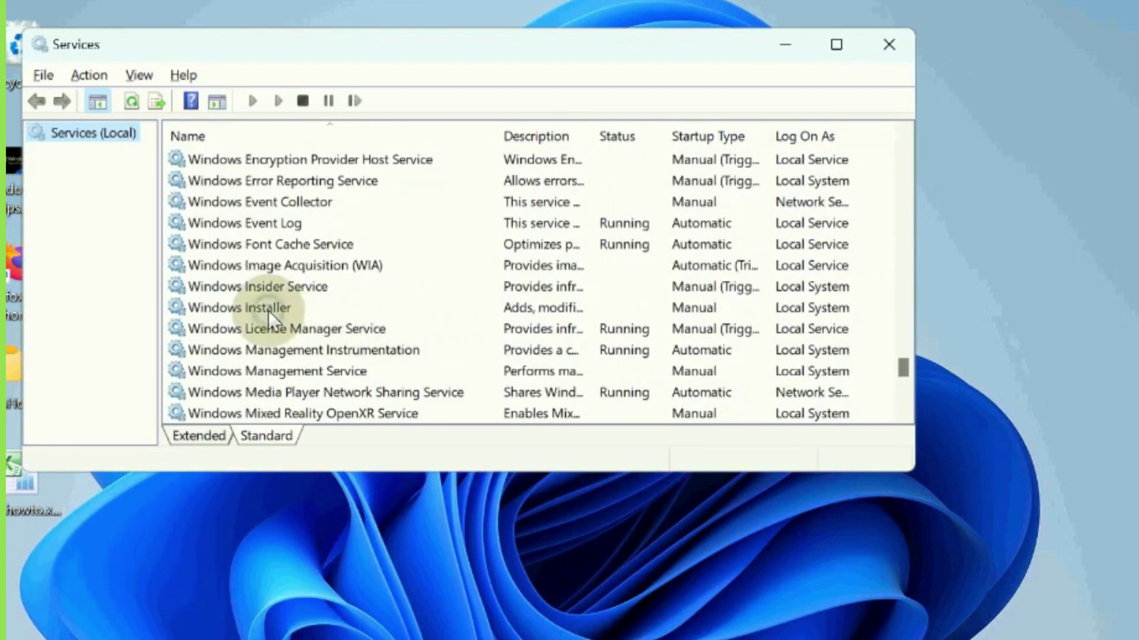
{"action": "left_click", "coordinate": [268, 311]}
{"action": "right_click", "coordinate": [268, 311]}
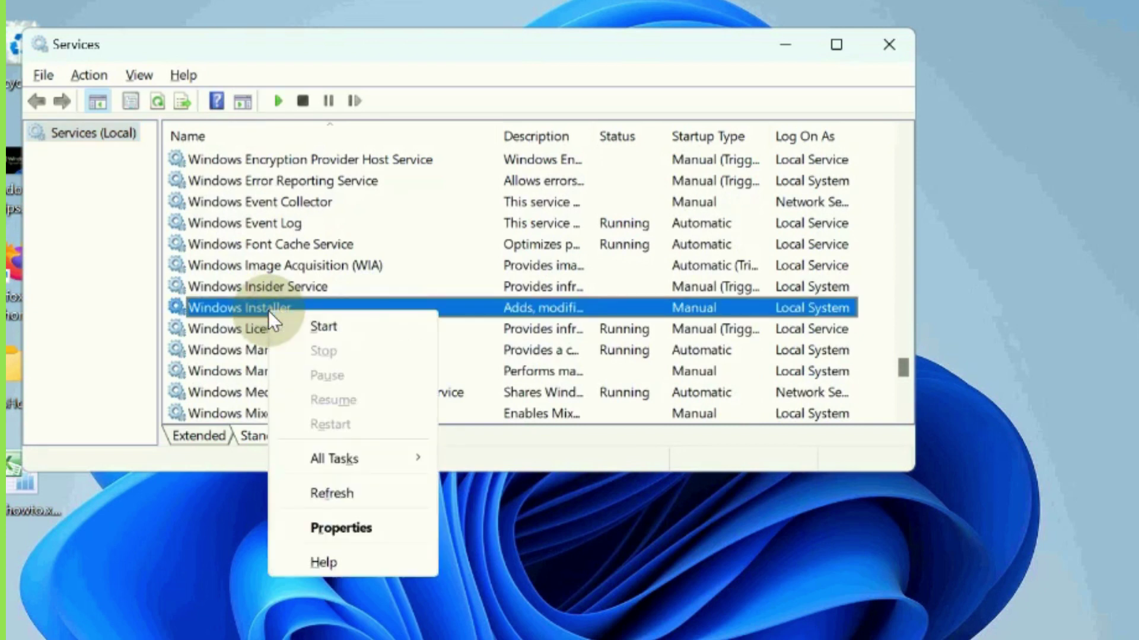
{"action": "left_click", "coordinate": [324, 327]}
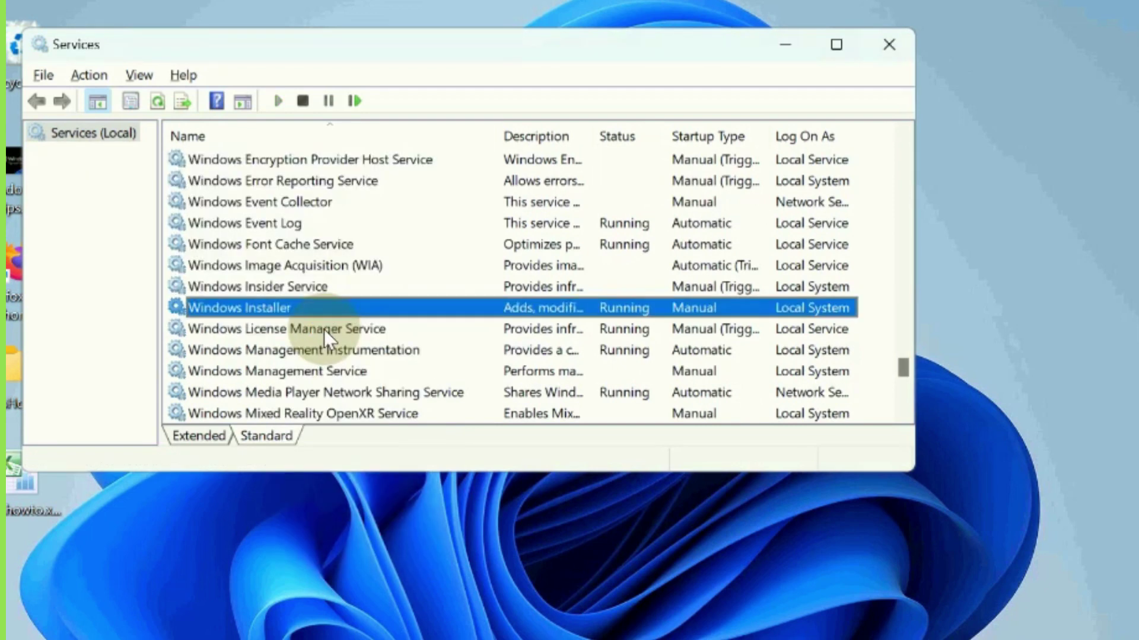
- Stop the Windows Installer service from its properties, accept the dialog and close the Services window
{"action": "double_click", "coordinate": [276, 311]}
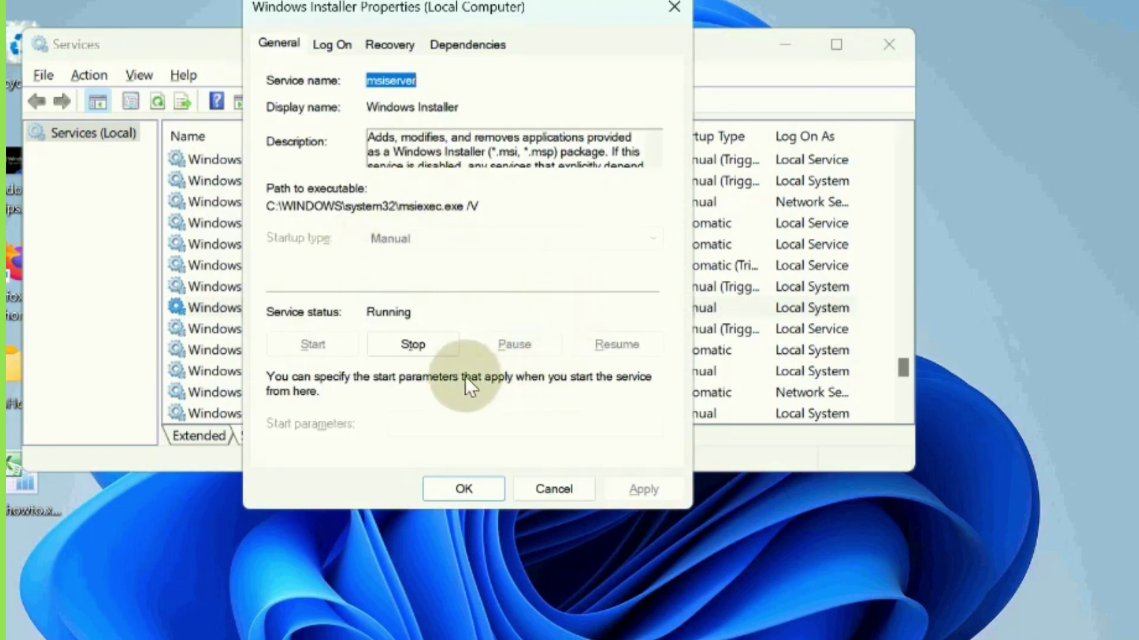
{"action": "left_click", "coordinate": [424, 343]}
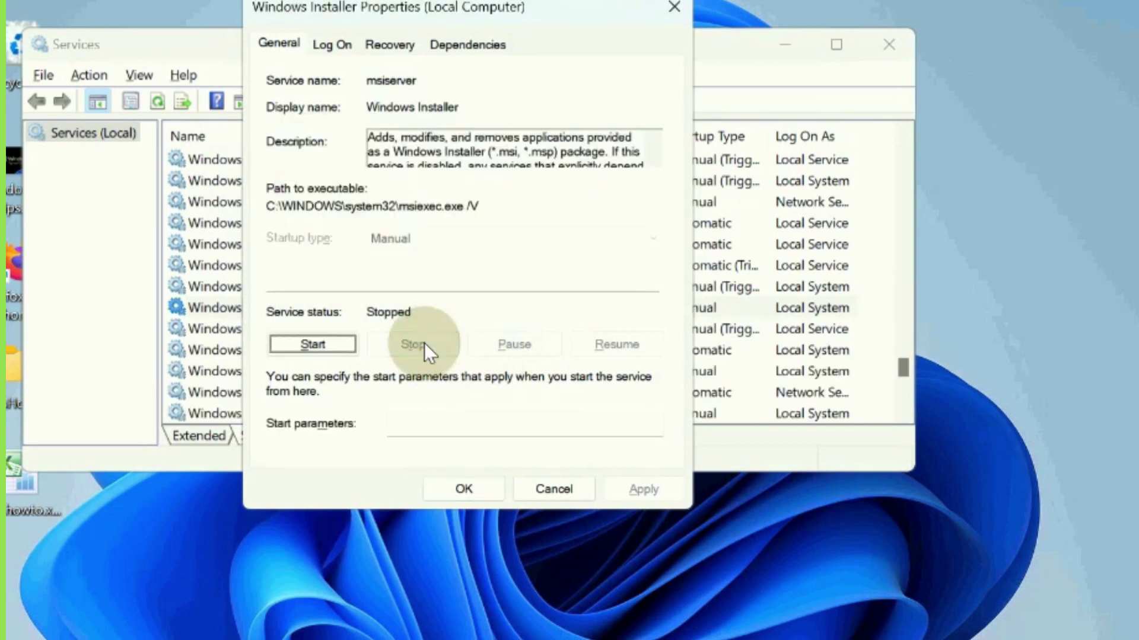
{"action": "left_click", "coordinate": [471, 489]}
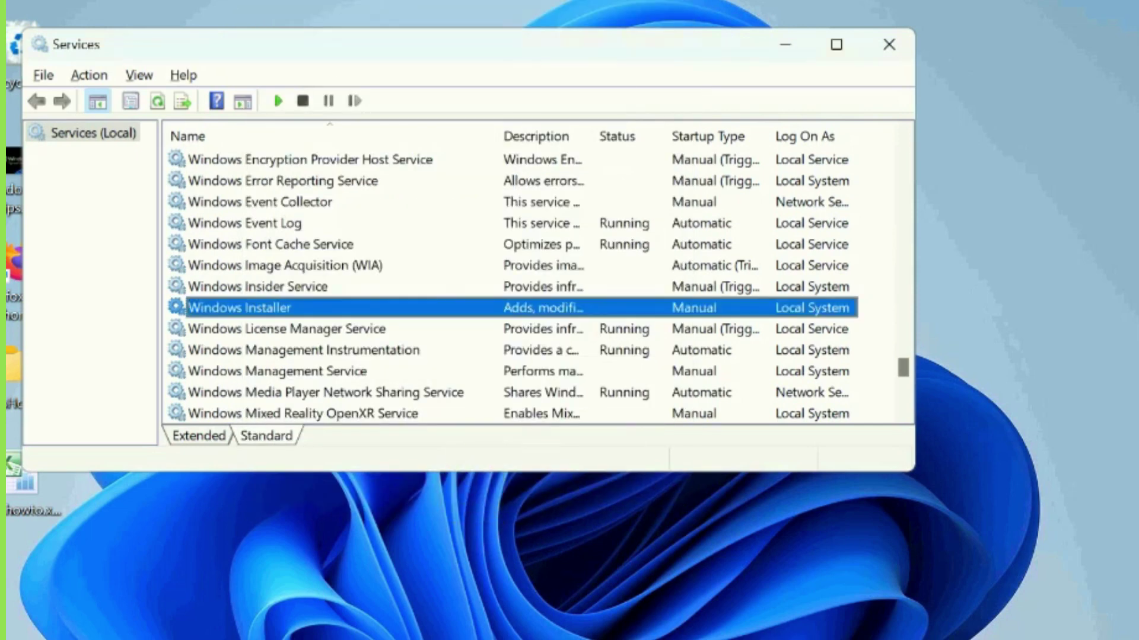
{"action": "left_click", "coordinate": [888, 44]}
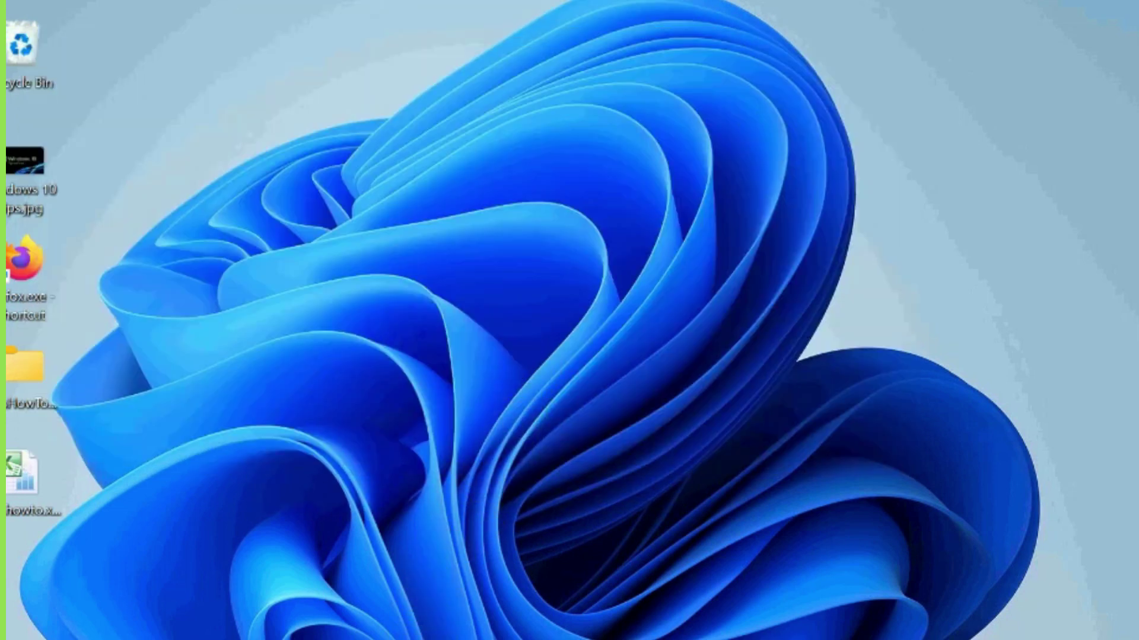
- Search for "services" again and reopen the Services app
{"action": "key", "text": "super"}
{"action": "type", "text": "serv"}
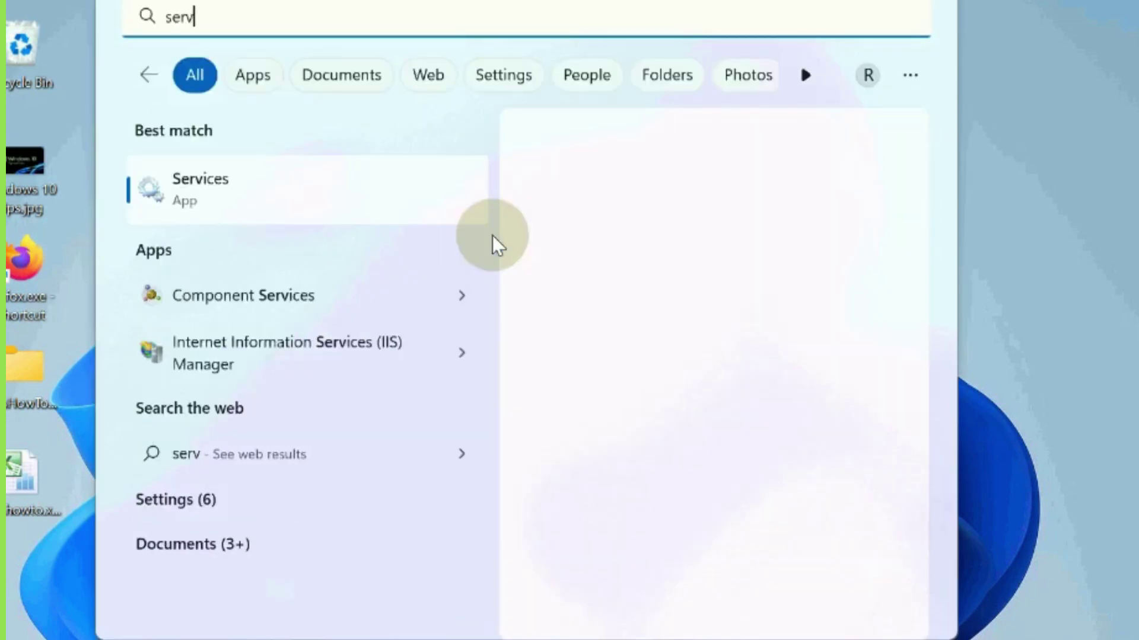
{"action": "type", "text": "ices"}
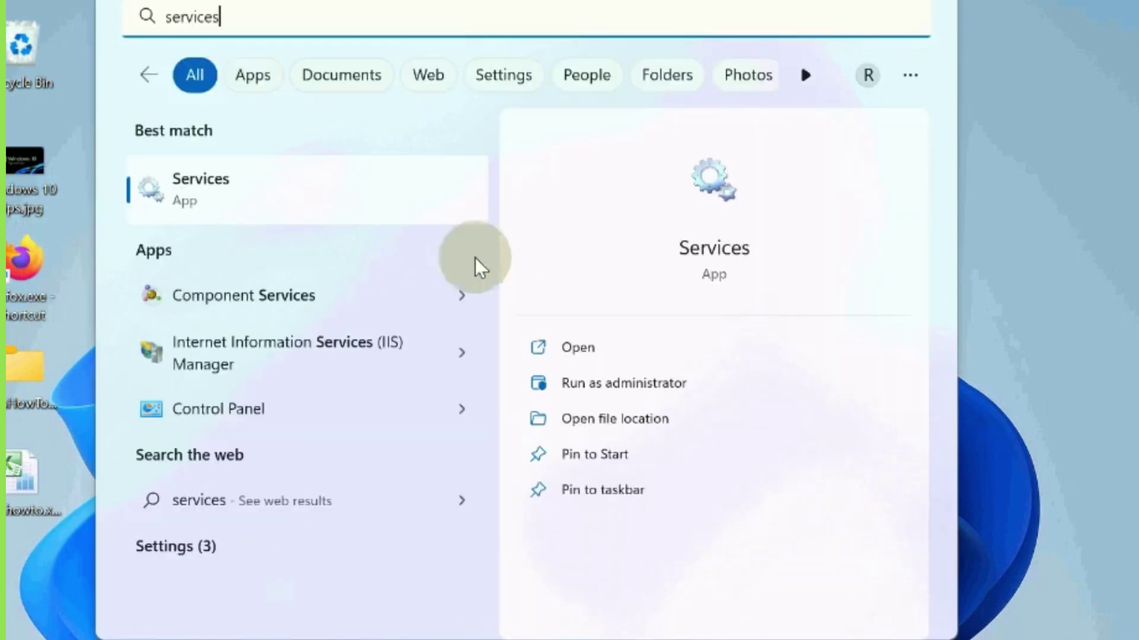
{"action": "left_click", "coordinate": [194, 183]}
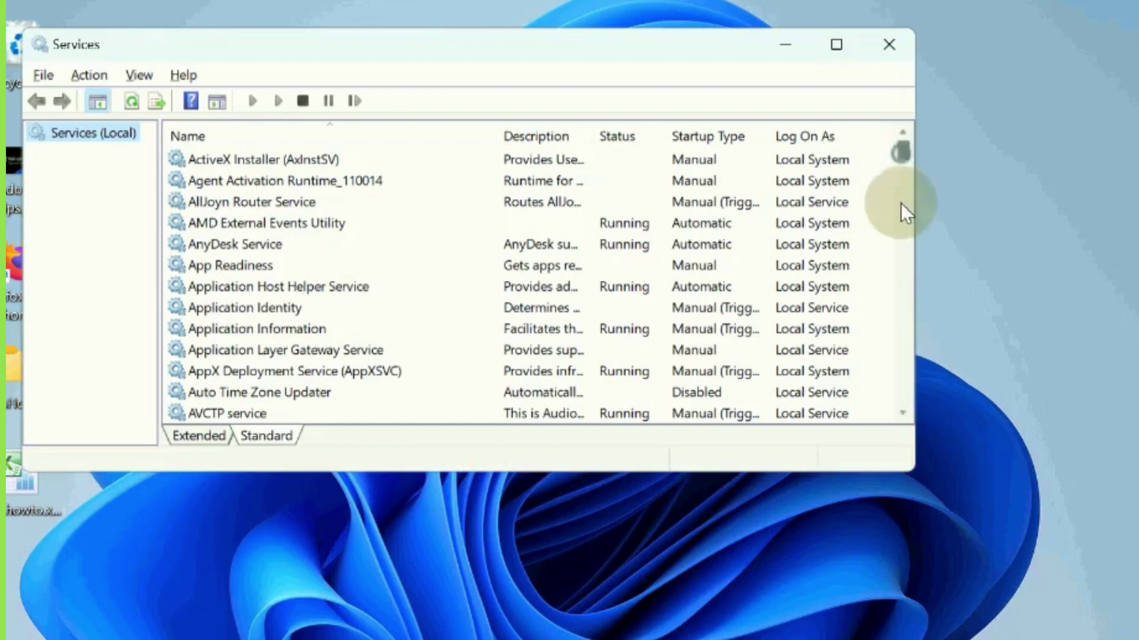
- Stop the Windows Update service and minimize the Services window
{"action": "scroll", "coordinate": [897, 336], "scroll_direction": "down", "scroll_amount": 10}
{"action": "scroll", "coordinate": [900, 374], "scroll_direction": "down", "scroll_amount": 20}
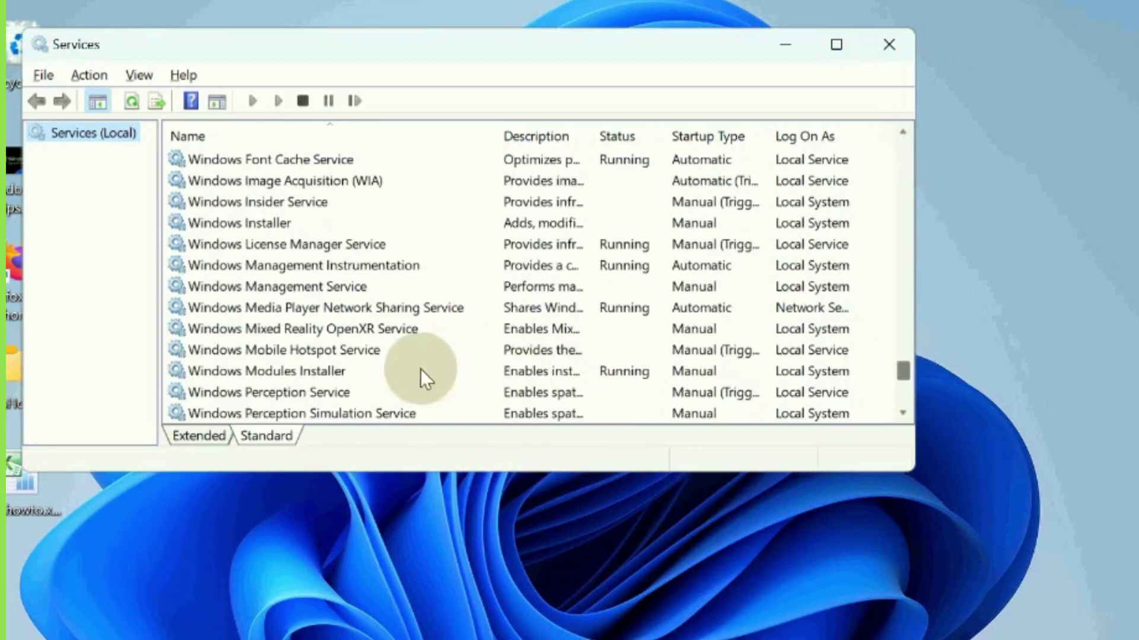
{"action": "scroll", "coordinate": [342, 389], "scroll_direction": "down", "scroll_amount": 4}
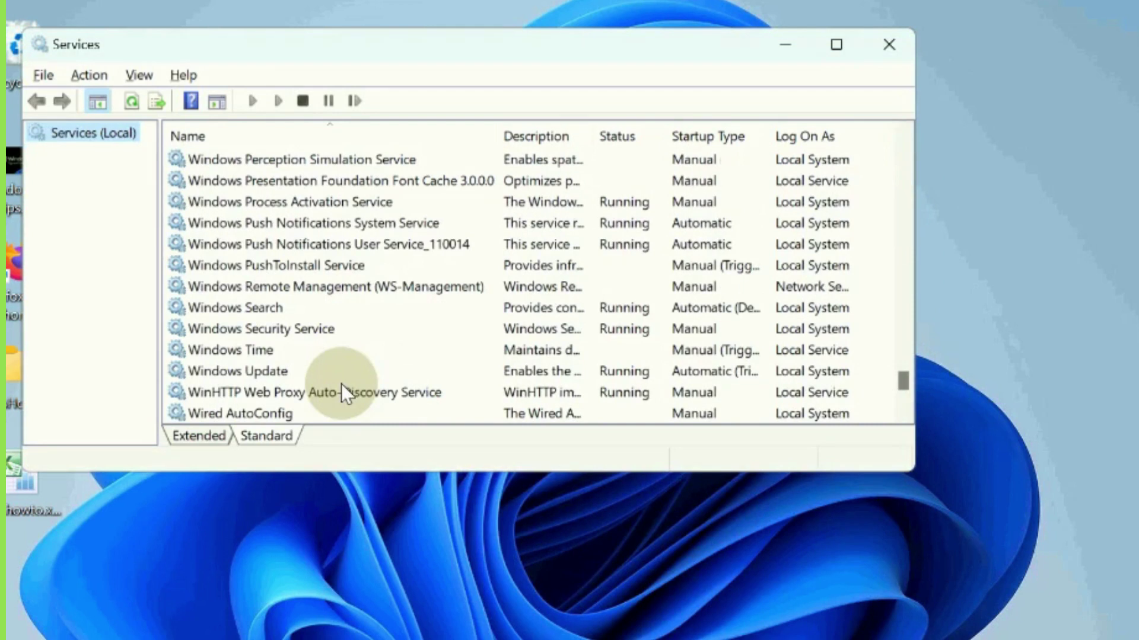
{"action": "left_click", "coordinate": [255, 368]}
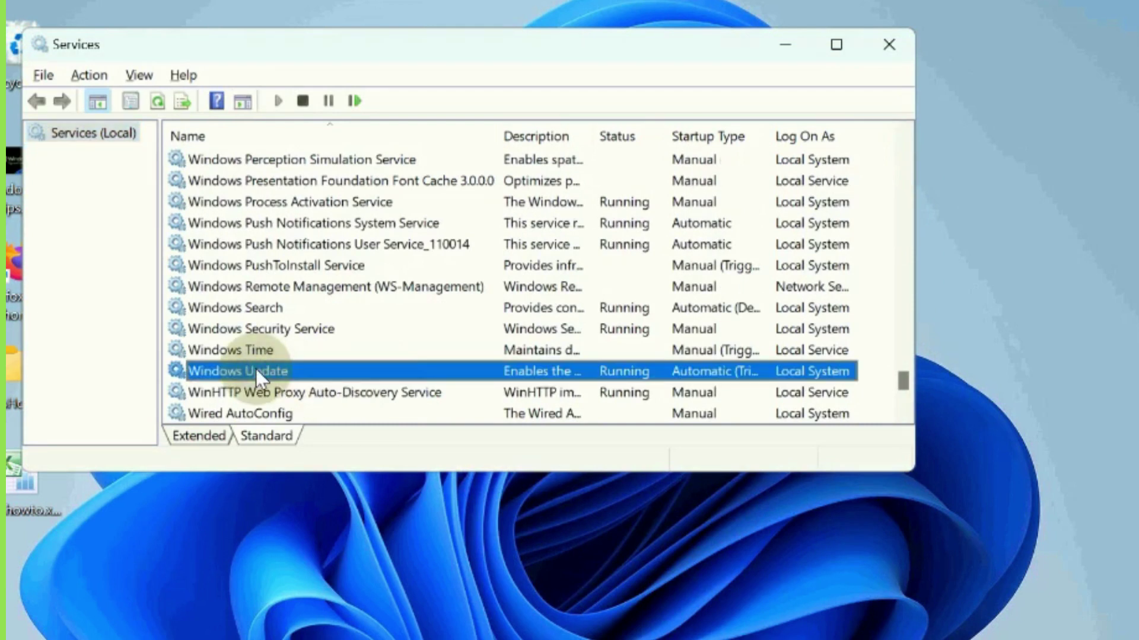
{"action": "right_click", "coordinate": [255, 368]}
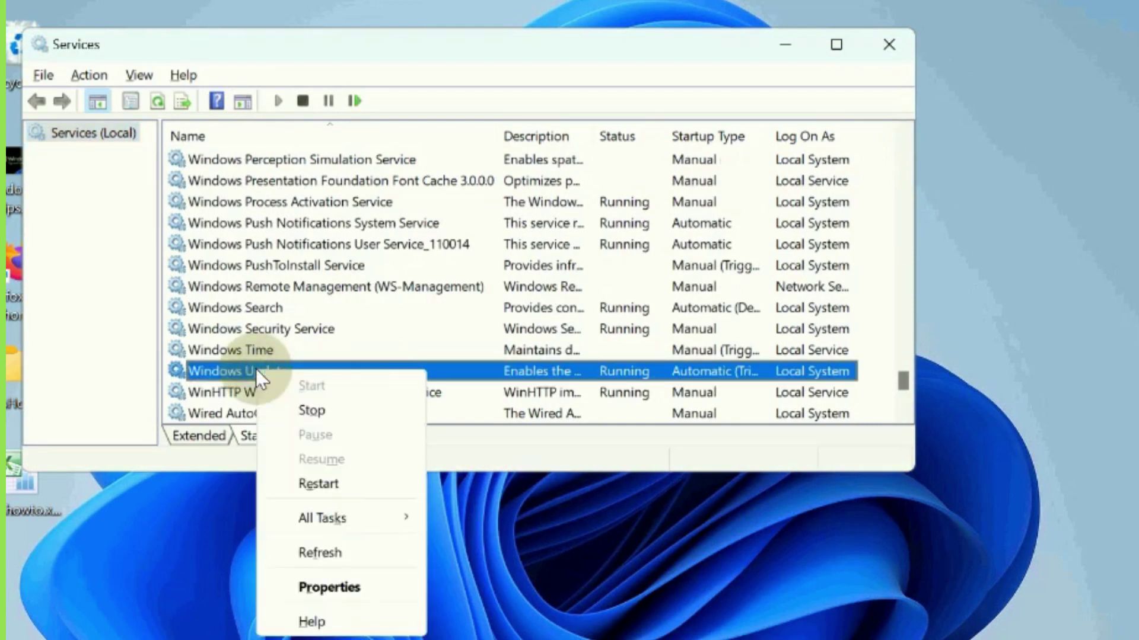
{"action": "left_click", "coordinate": [312, 411]}
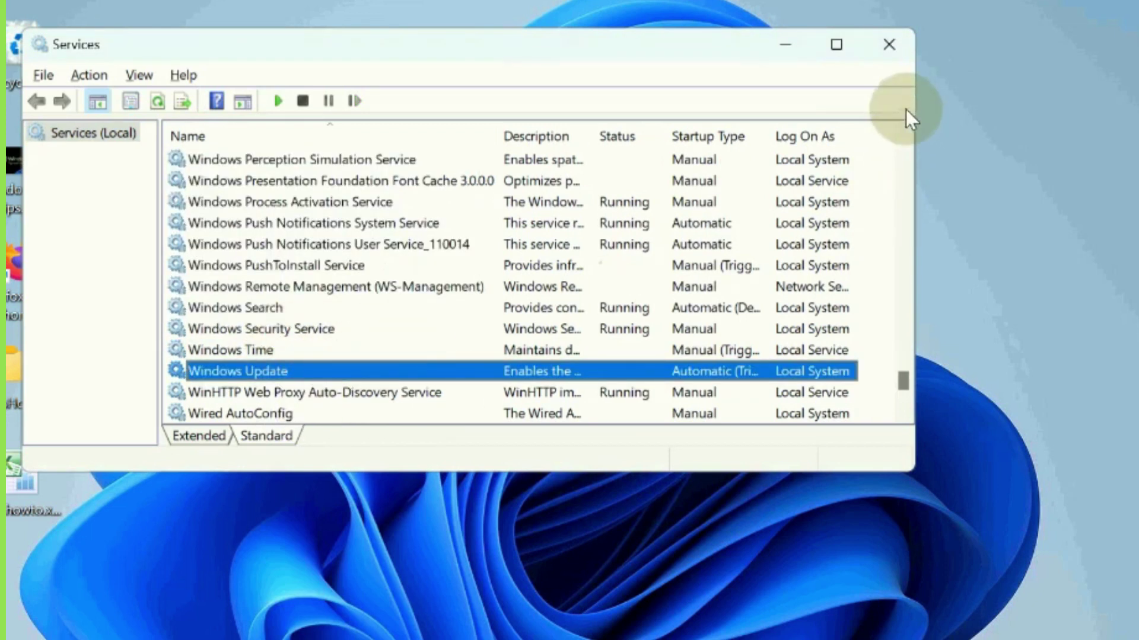
{"action": "left_click", "coordinate": [786, 44]}
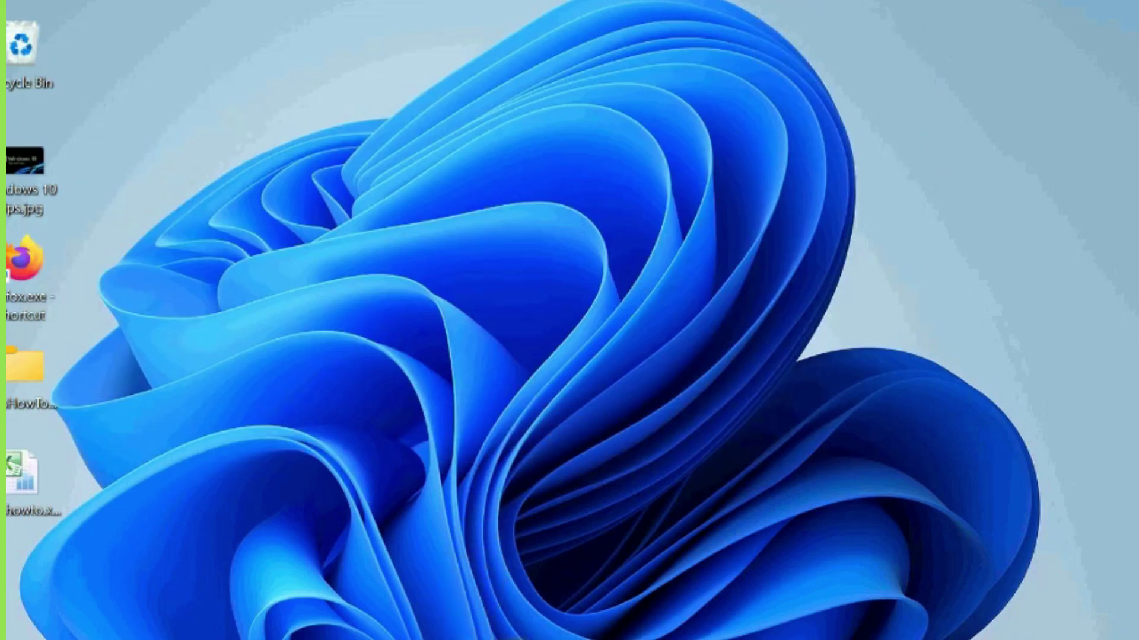
- Open File Explorer at This PC
{"action": "key", "text": "super+e"}
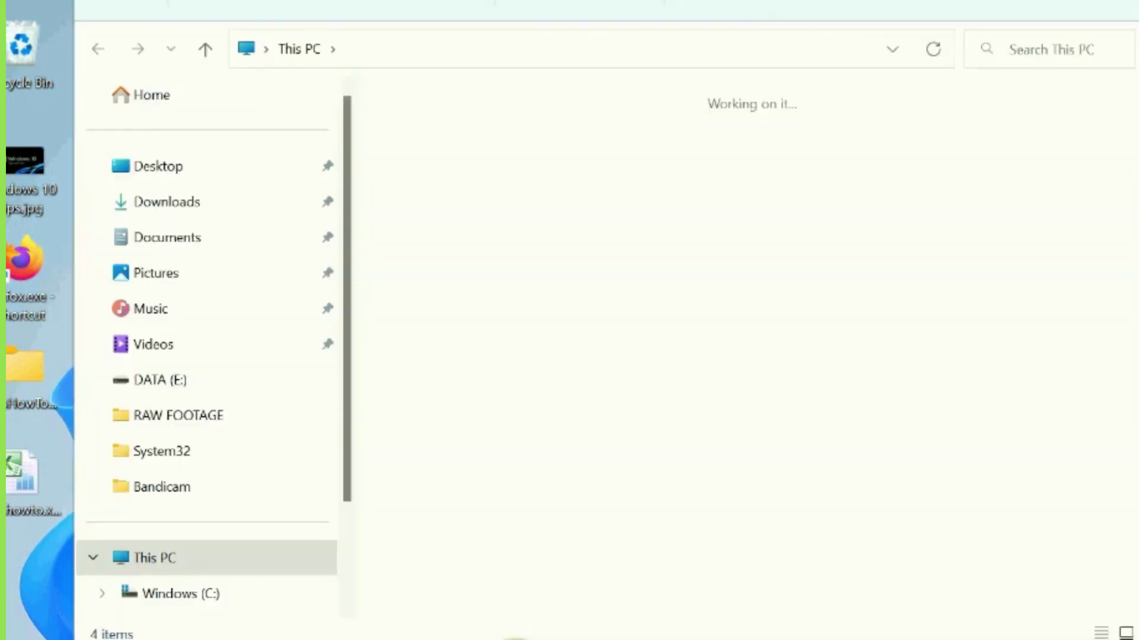
- Try to go to the path "C:\Windows\SoftwareDistribution\Download folder" in File Explorer
{"action": "left_click", "coordinate": [376, 47]}
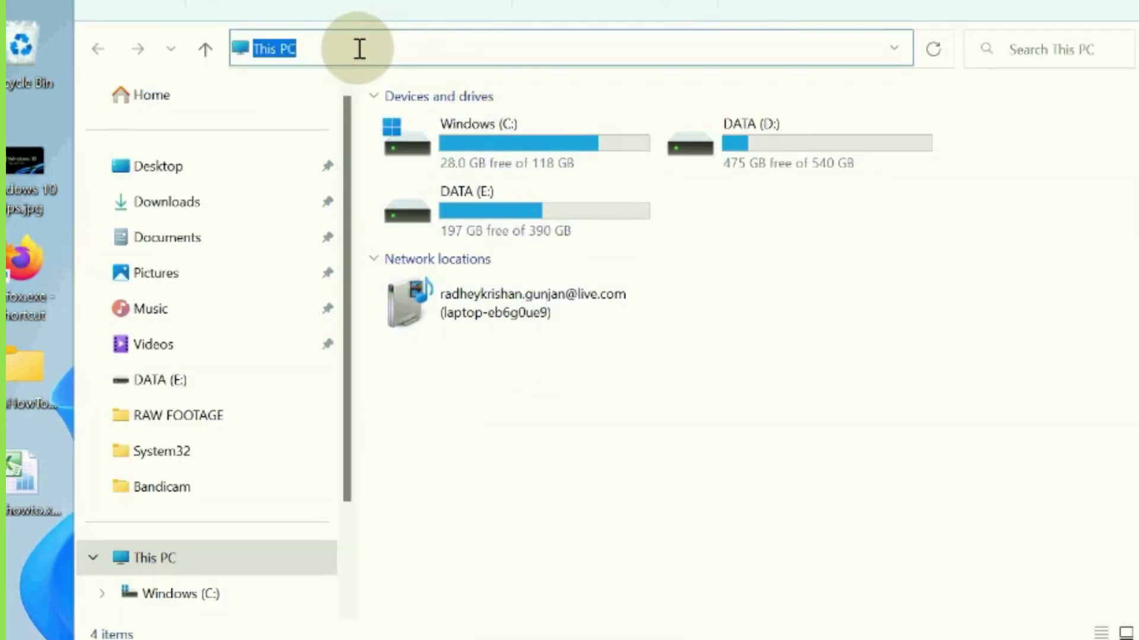
{"action": "type", "text": "C:\\Windows\\SoftwareDistribution\\Download folder"}
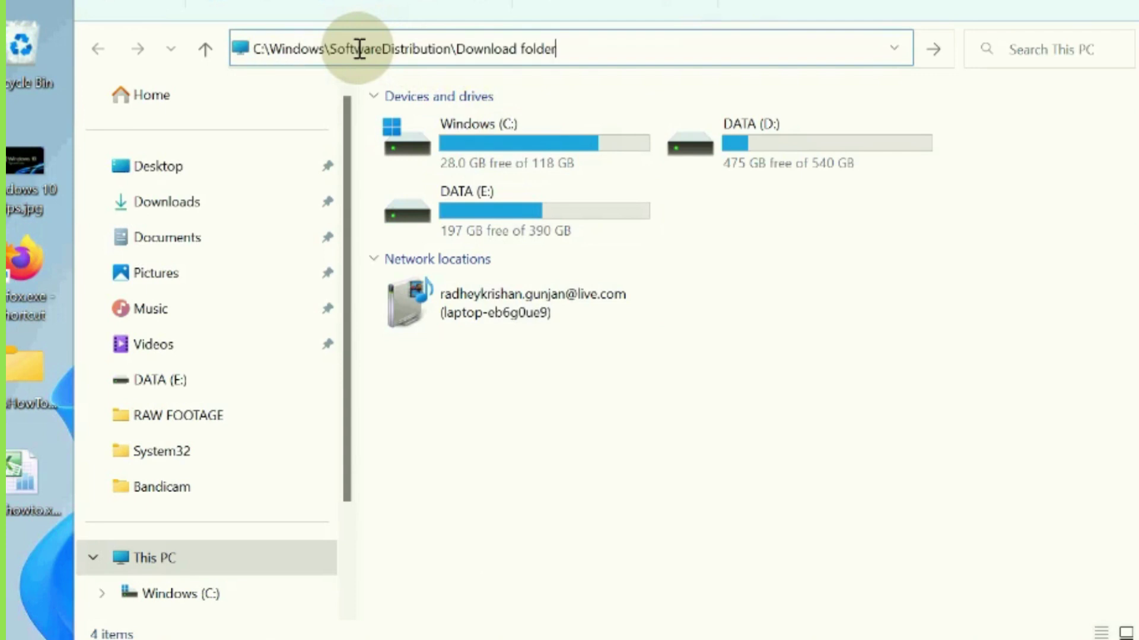
{"action": "key", "text": "Return"}
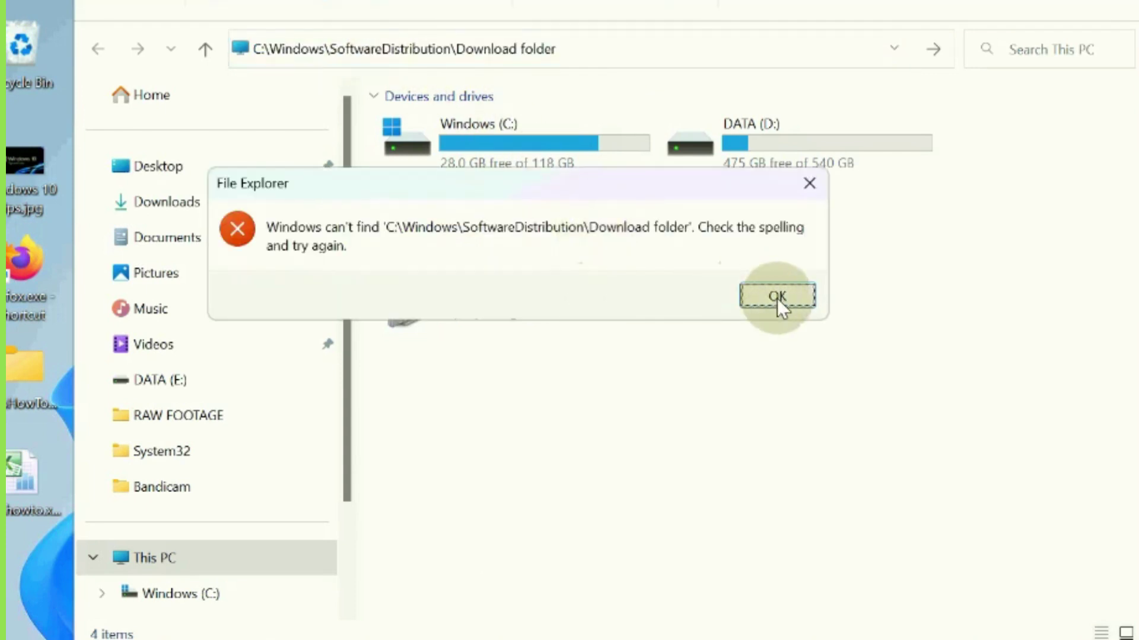
{"action": "left_click", "coordinate": [777, 296]}
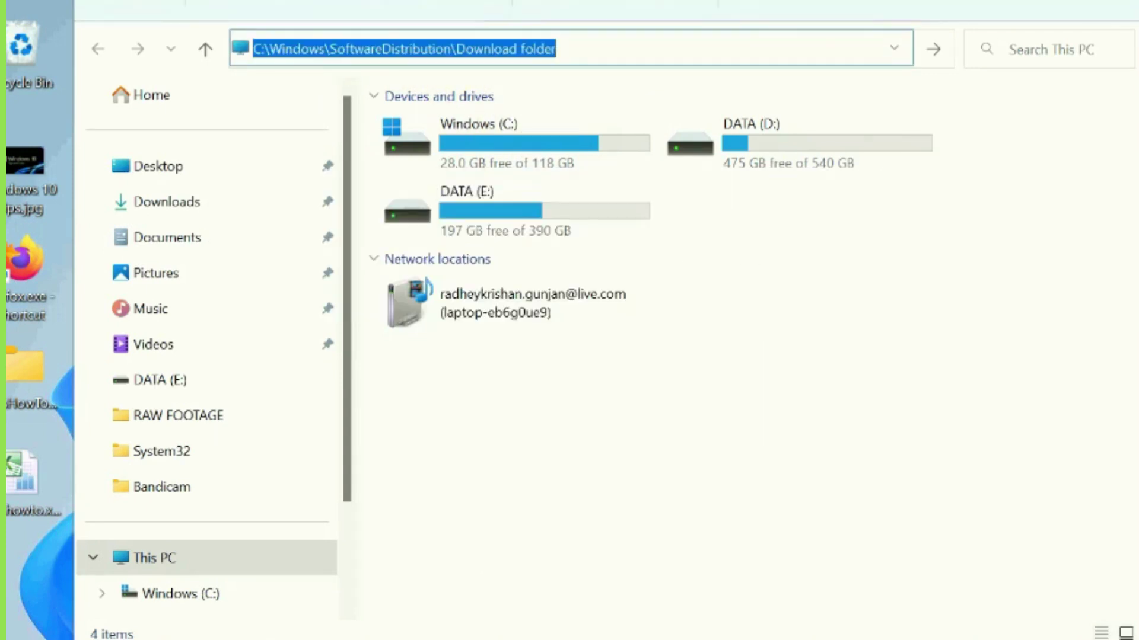
{"action": "key", "text": "Escape"}
- Open the Windows folder on the Windows (C:) drive
{"action": "left_click", "coordinate": [481, 146]}
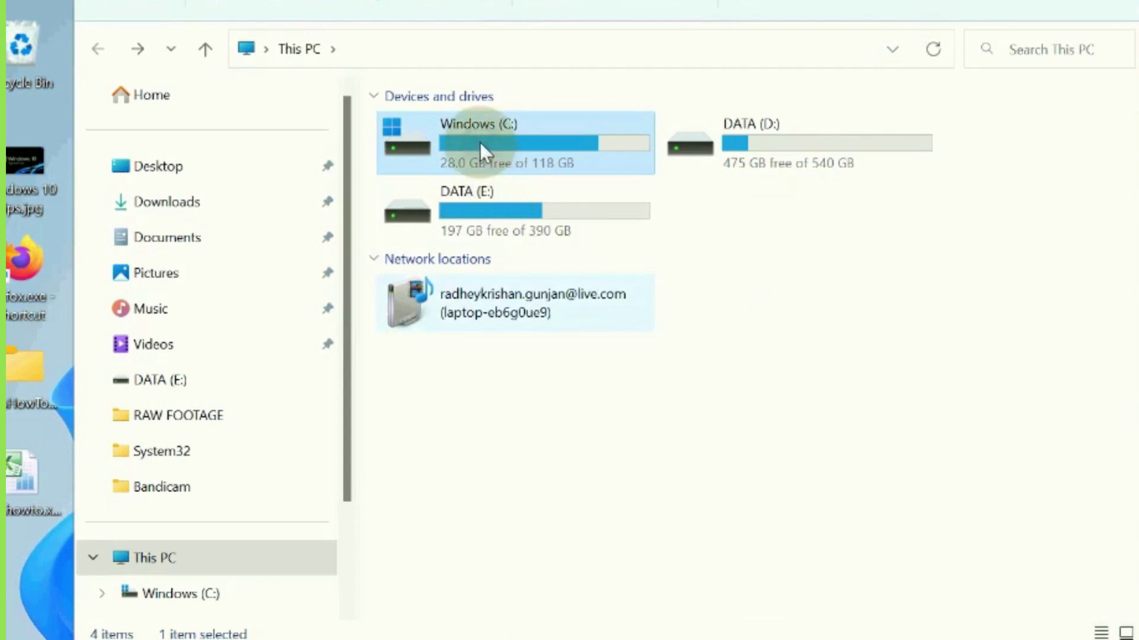
{"action": "double_click", "coordinate": [479, 142]}
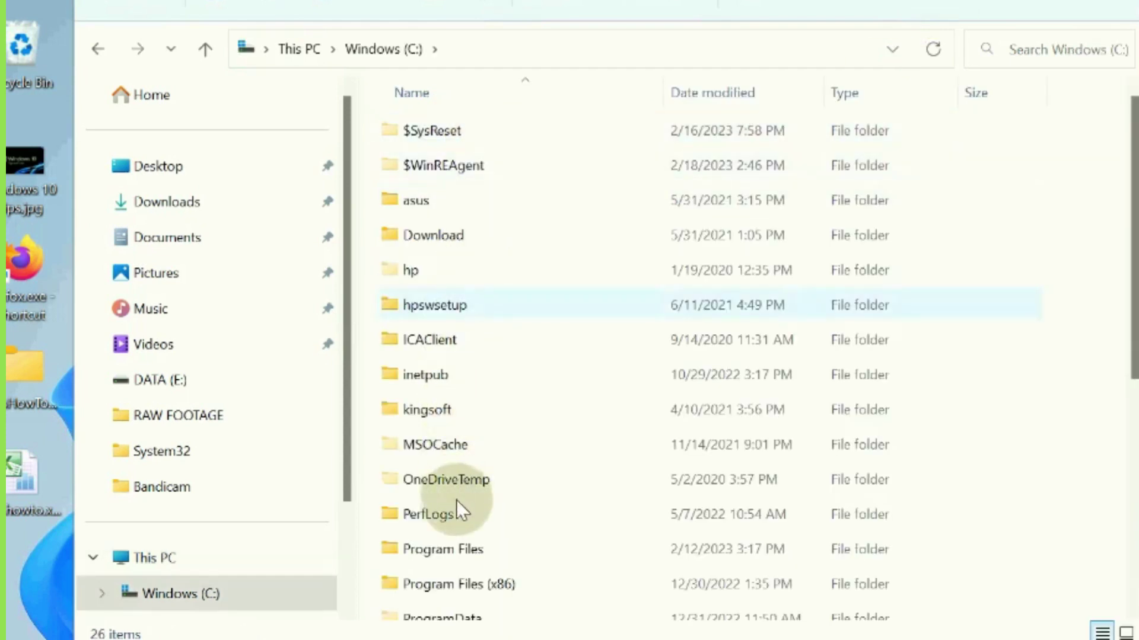
{"action": "scroll", "coordinate": [457, 510], "scroll_direction": "down", "scroll_amount": 4}
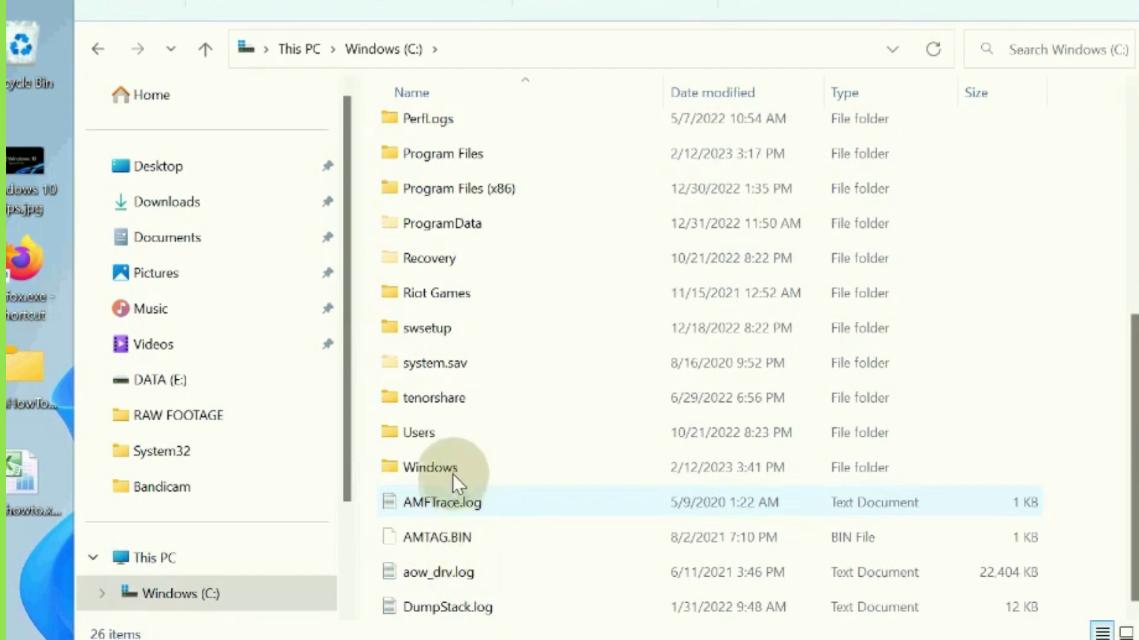
{"action": "left_click", "coordinate": [437, 464]}
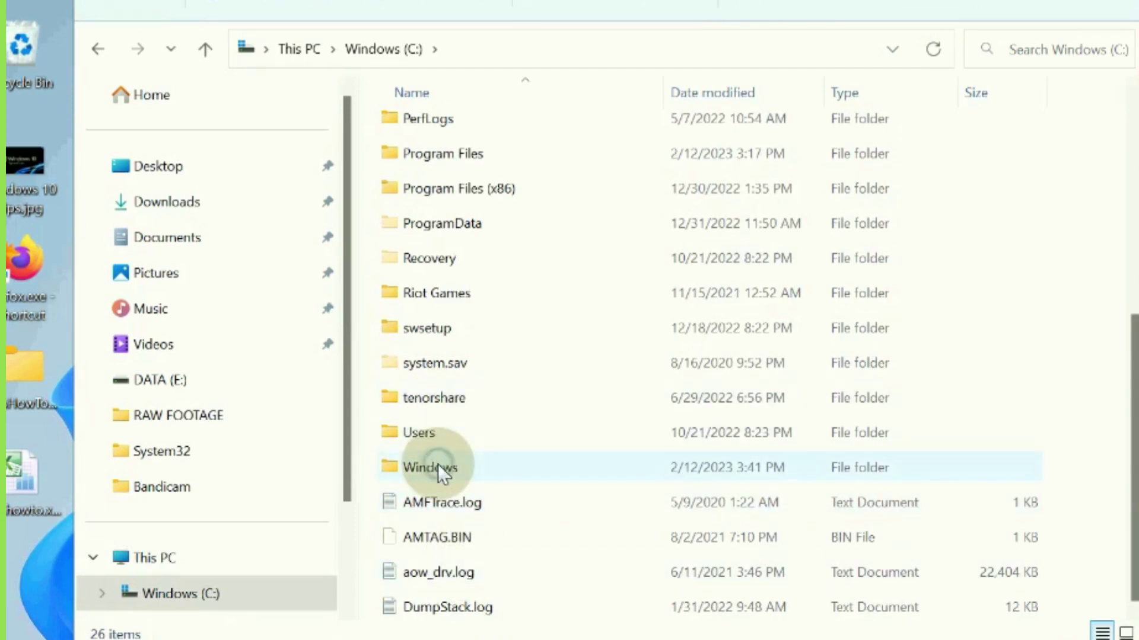
{"action": "double_click", "coordinate": [438, 464]}
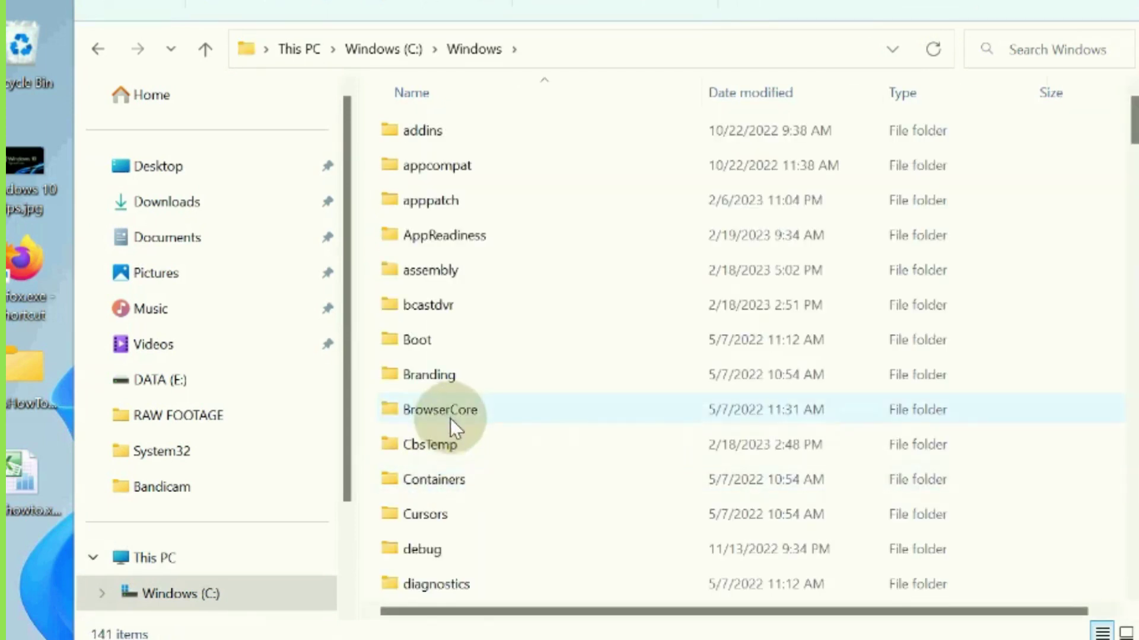
- Open the SoftwareDistribution folder inside the Windows folder and go into its Download folder
{"action": "scroll", "coordinate": [451, 421], "scroll_direction": "down", "scroll_amount": 13}
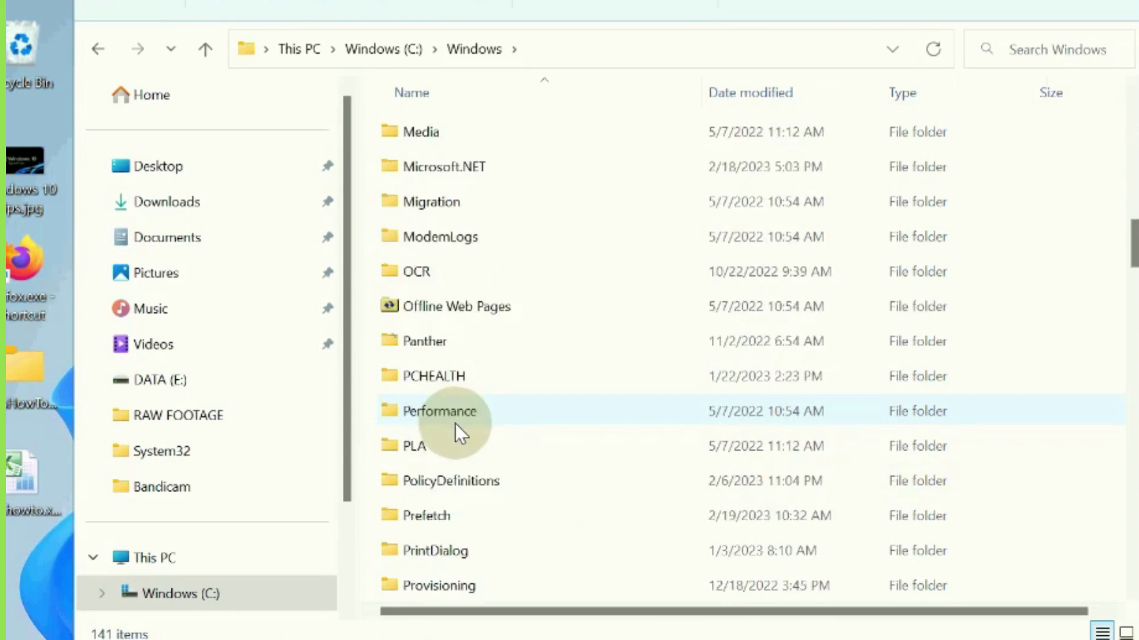
{"action": "scroll", "coordinate": [456, 424], "scroll_direction": "down", "scroll_amount": 5}
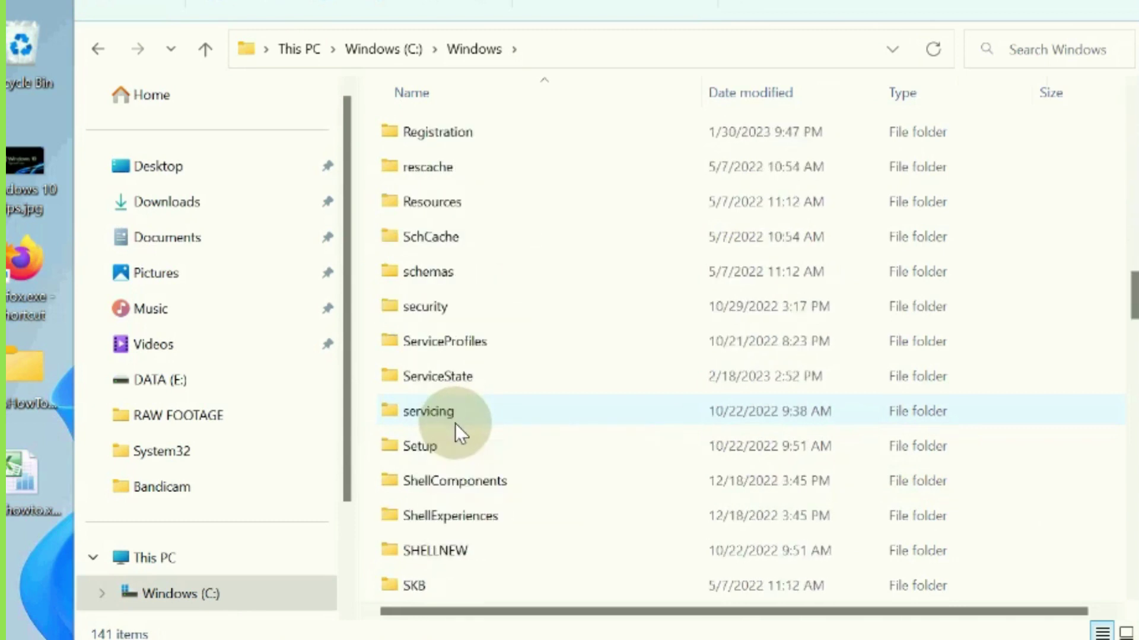
{"action": "scroll", "coordinate": [454, 423], "scroll_direction": "down", "scroll_amount": 4}
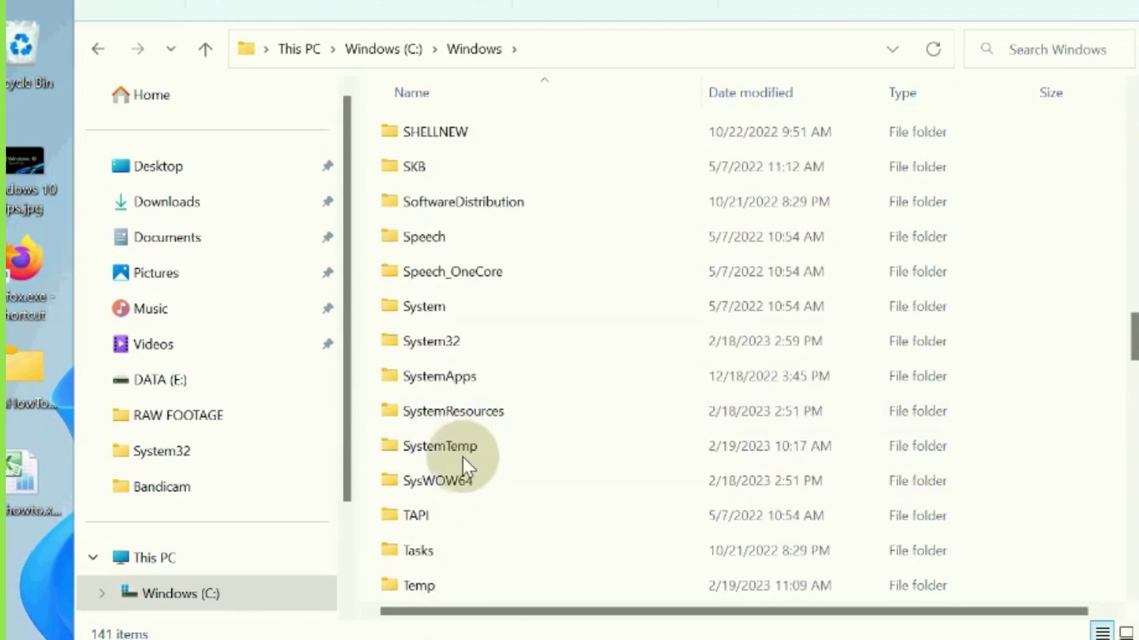
{"action": "double_click", "coordinate": [451, 204]}
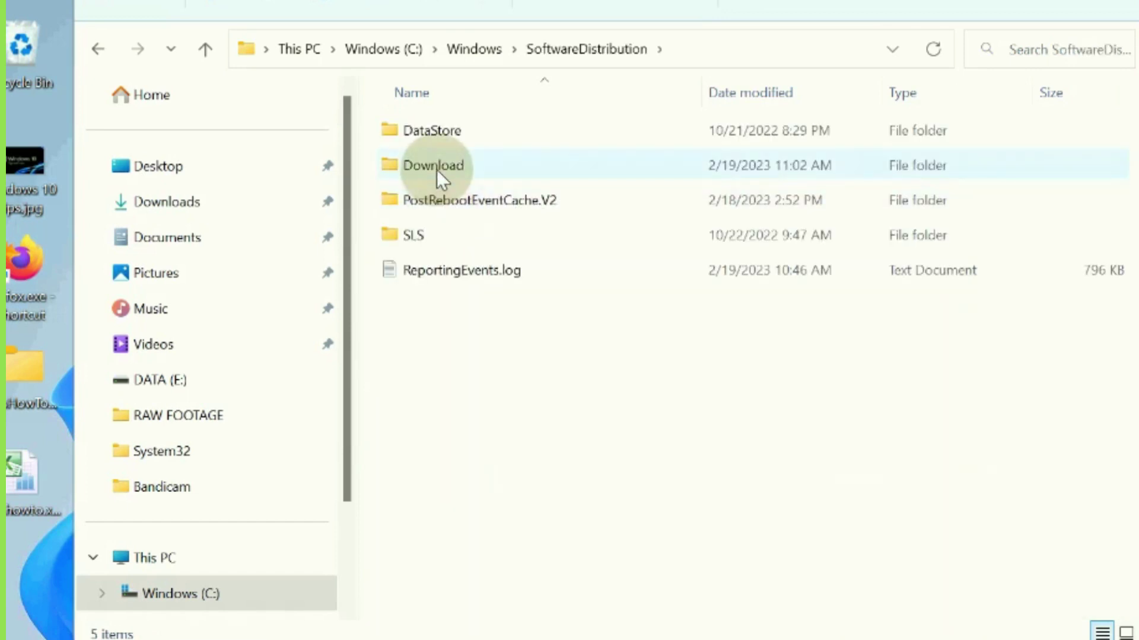
{"action": "double_click", "coordinate": [437, 168]}
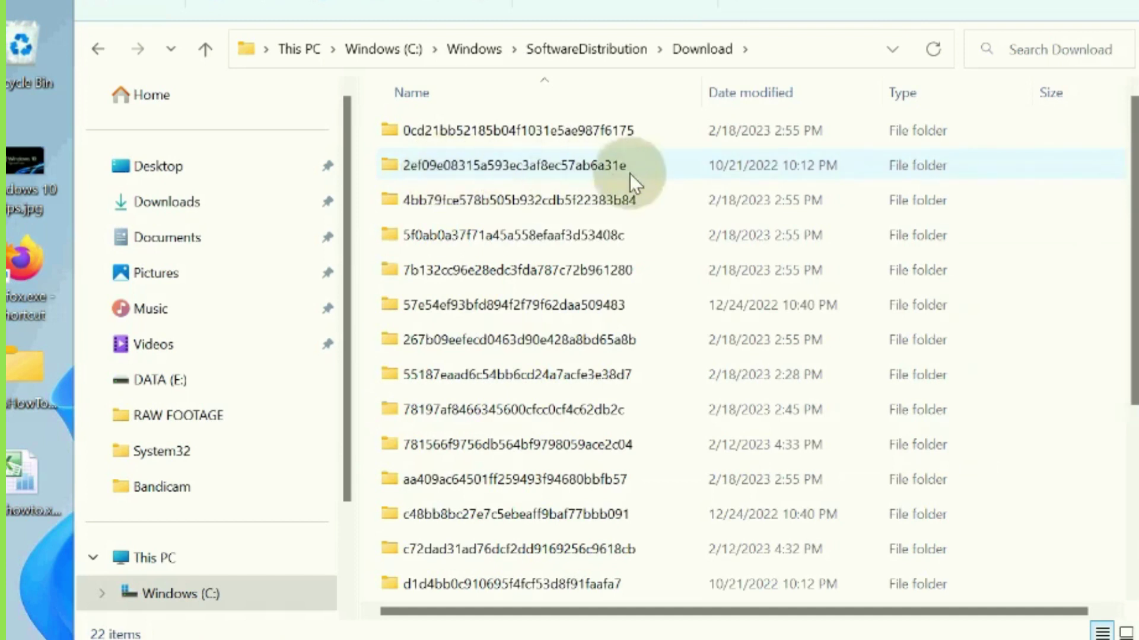
- Delete all the items in the SoftwareDistribution Download folder
{"action": "left_click", "coordinate": [505, 164]}
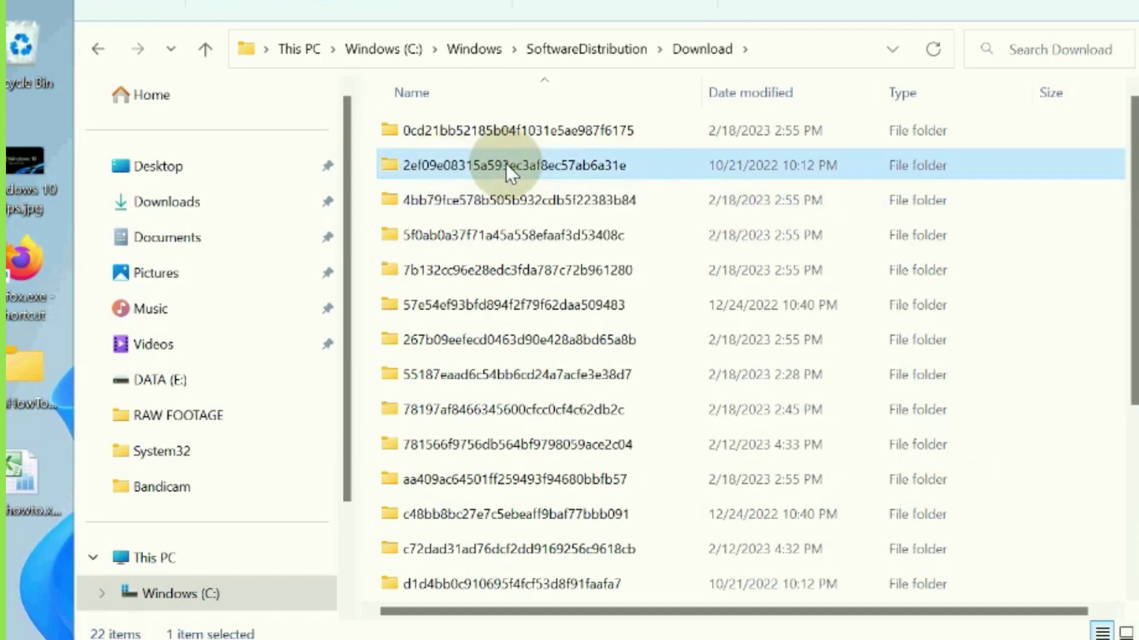
{"action": "key", "text": "ctrl+a"}
{"action": "right_click", "coordinate": [538, 162]}
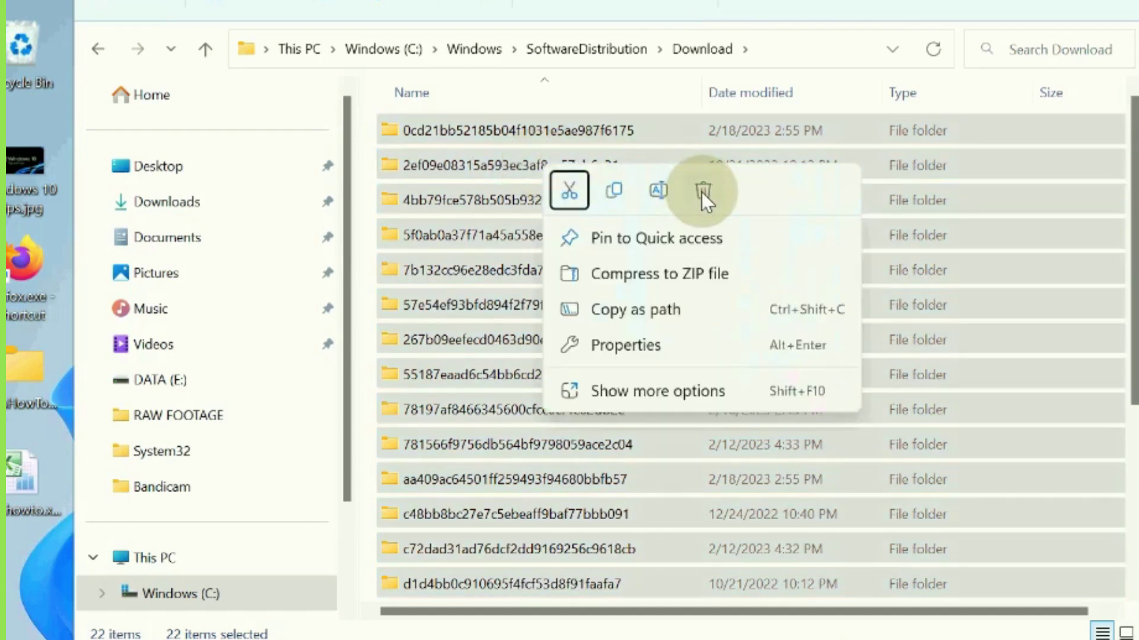
{"action": "left_click", "coordinate": [703, 191]}
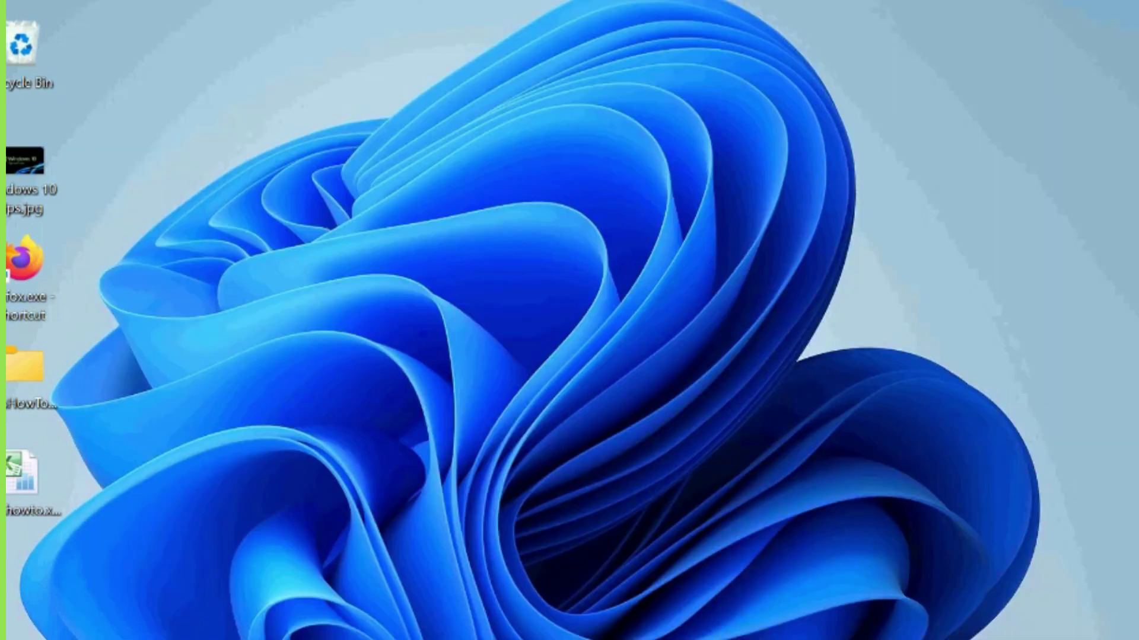
- Bring back the Services window and start the Windows Update service
{"action": "left_click", "coordinate": [756, 623]}
{"action": "left_click", "coordinate": [311, 373]}
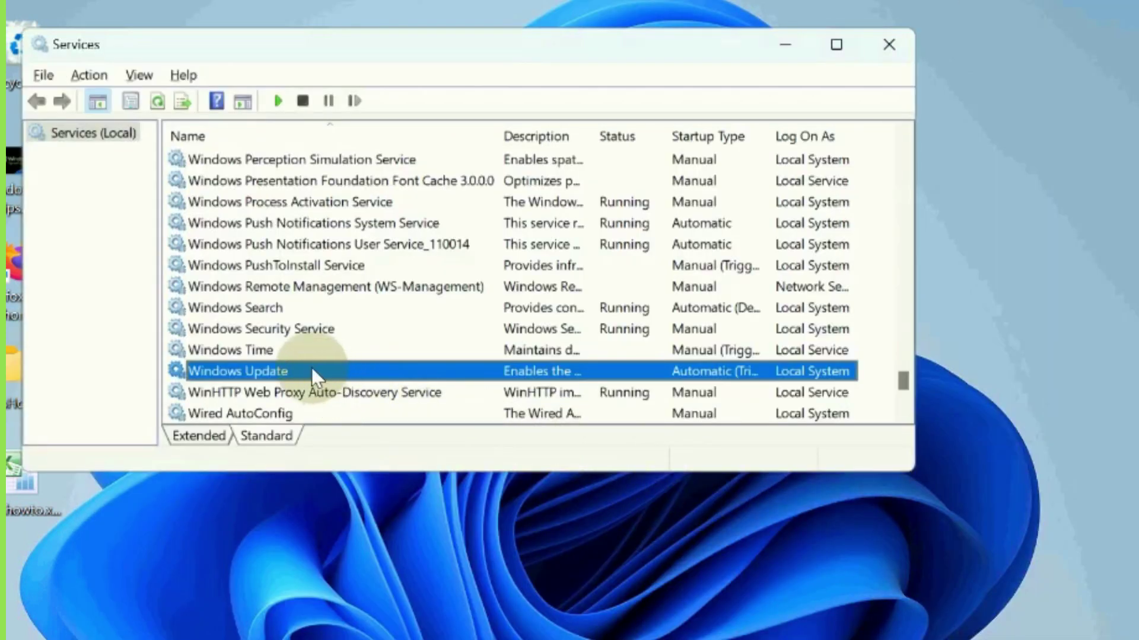
{"action": "right_click", "coordinate": [313, 370]}
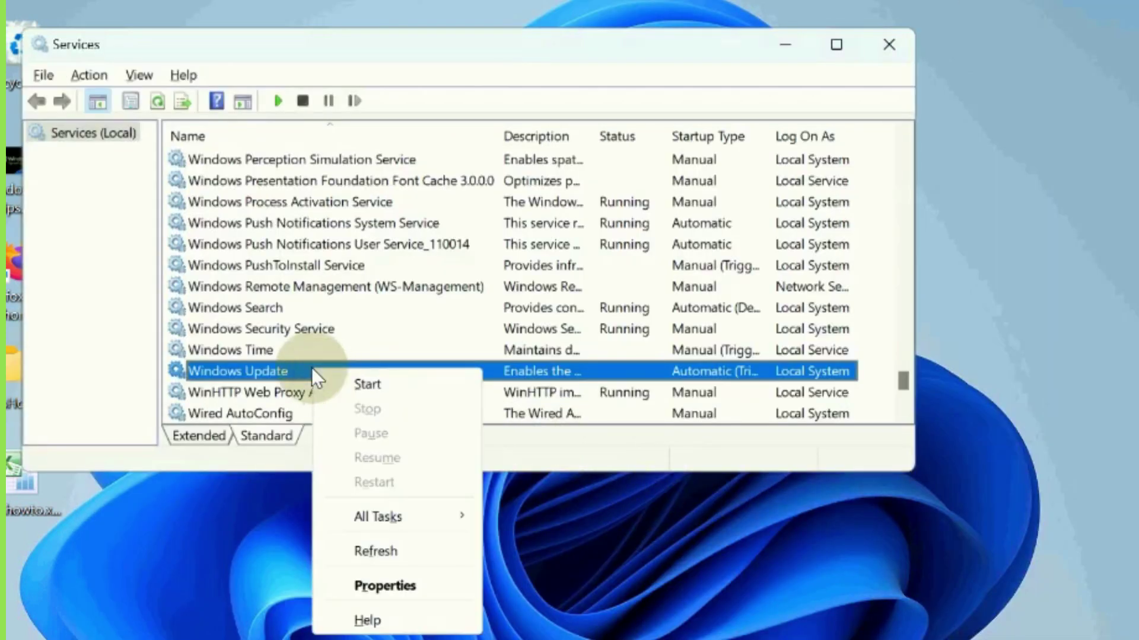
{"action": "left_click", "coordinate": [367, 385]}
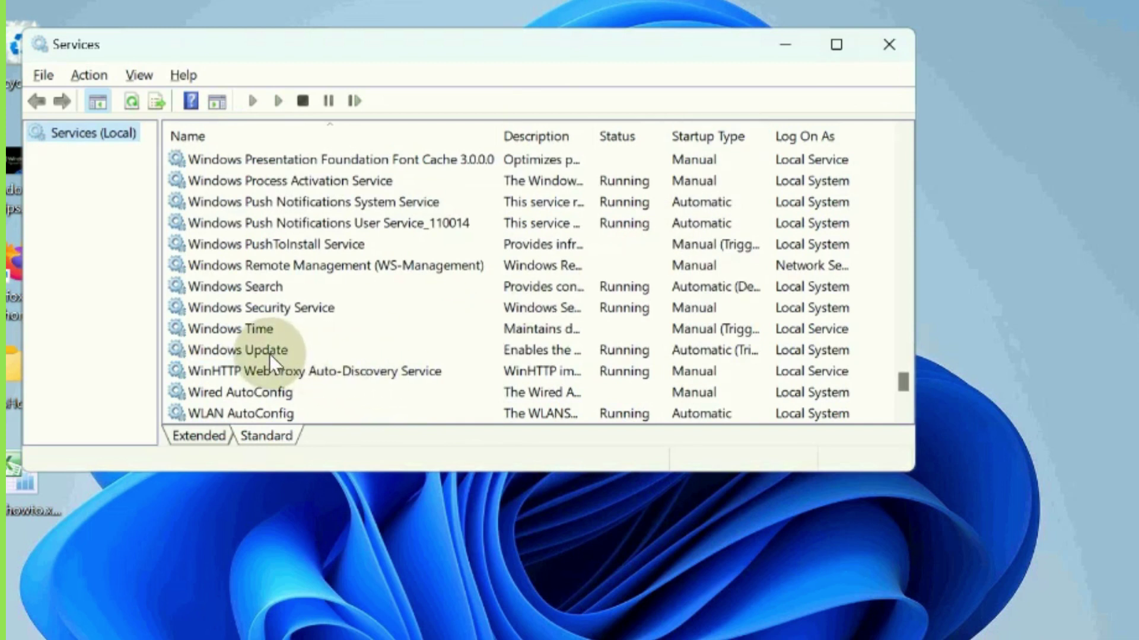
- Set the Windows Update service's startup type to Automatic in its properties and apply it
{"action": "left_click", "coordinate": [270, 354]}
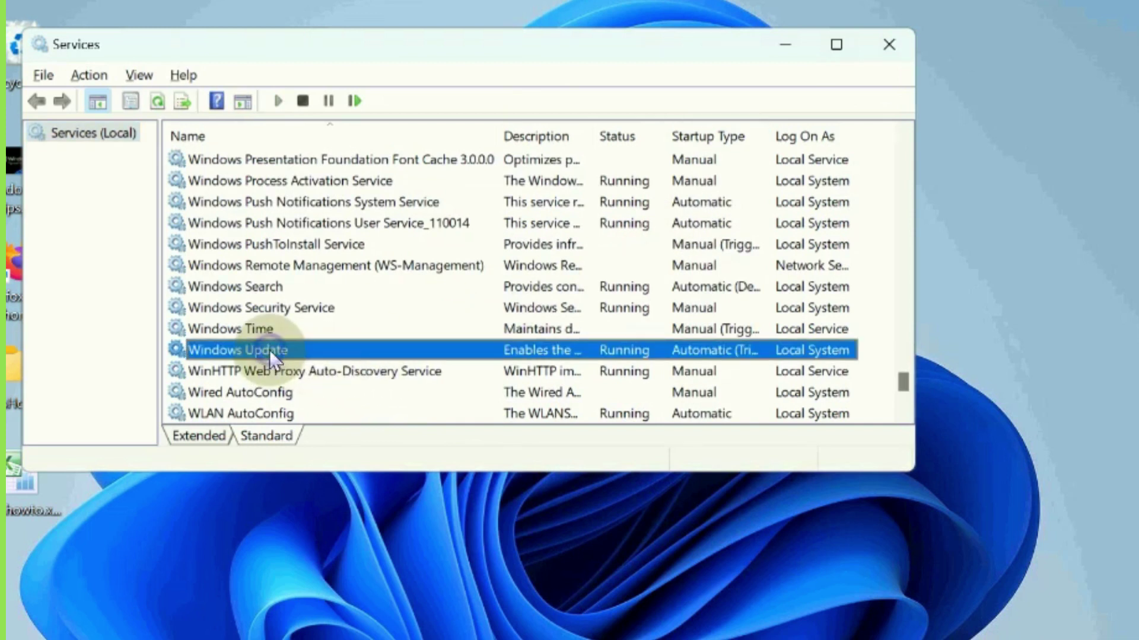
{"action": "right_click", "coordinate": [269, 350]}
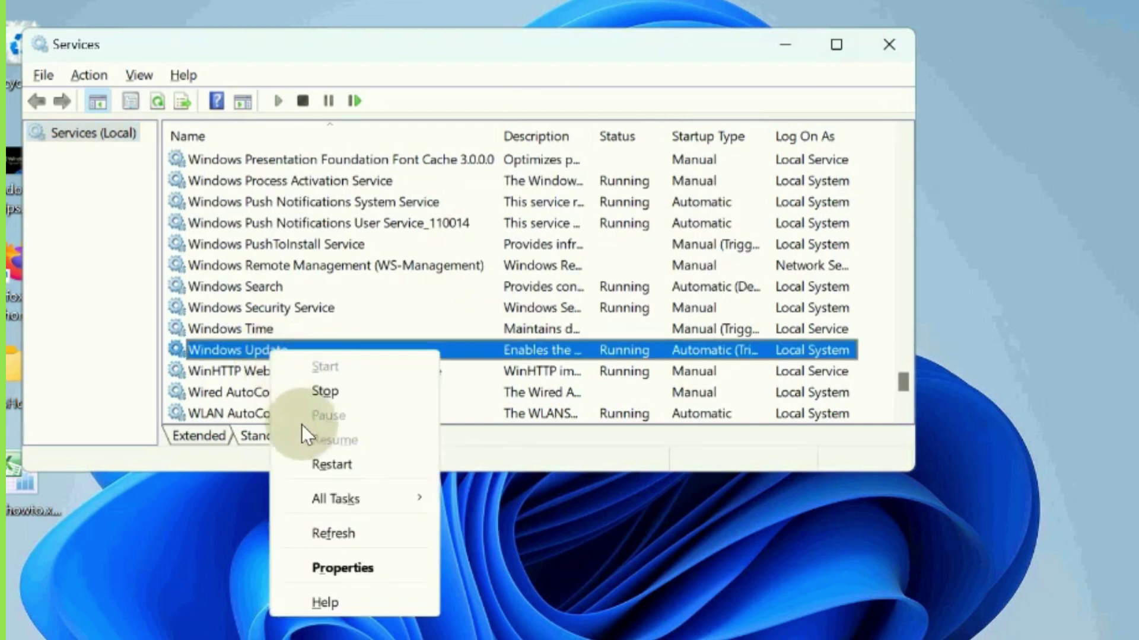
{"action": "left_click", "coordinate": [347, 567]}
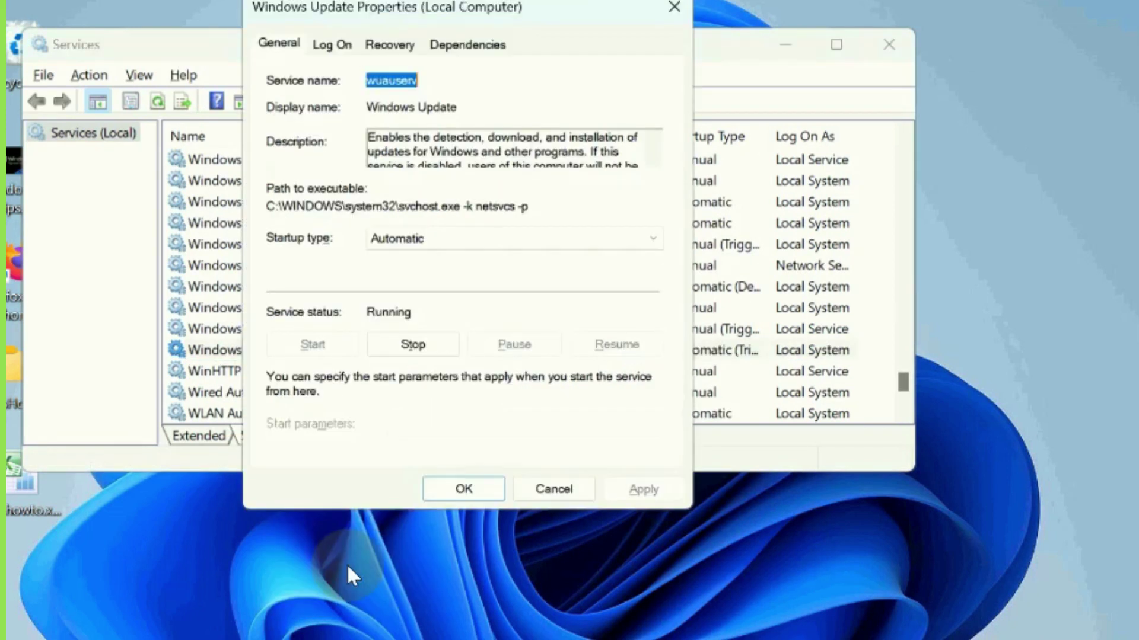
{"action": "left_click", "coordinate": [442, 243]}
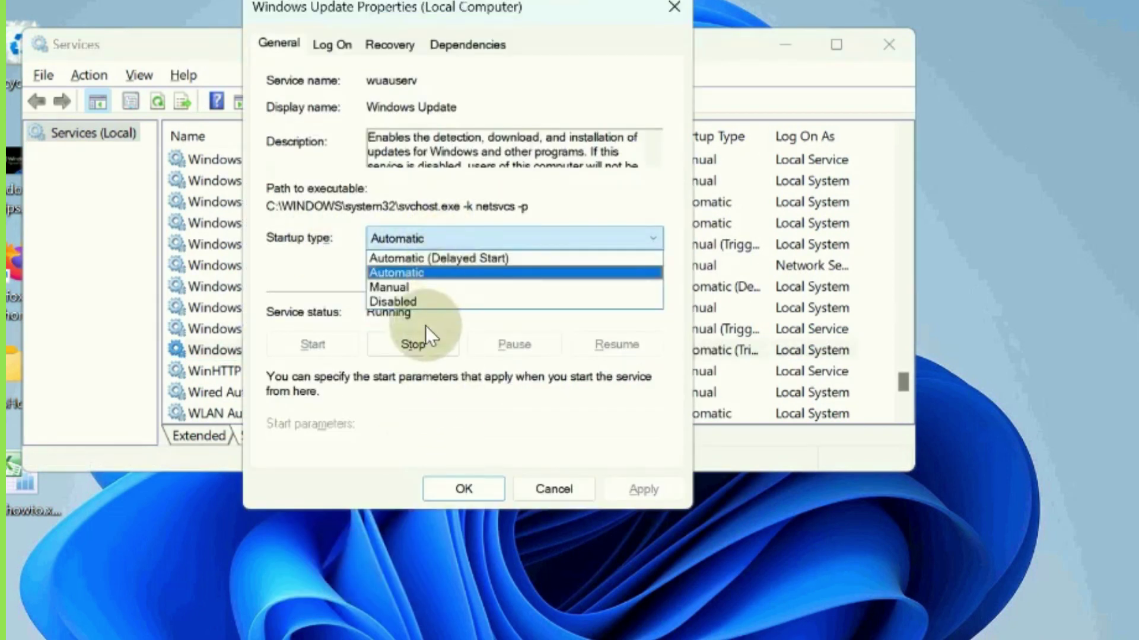
{"action": "left_click", "coordinate": [401, 273]}
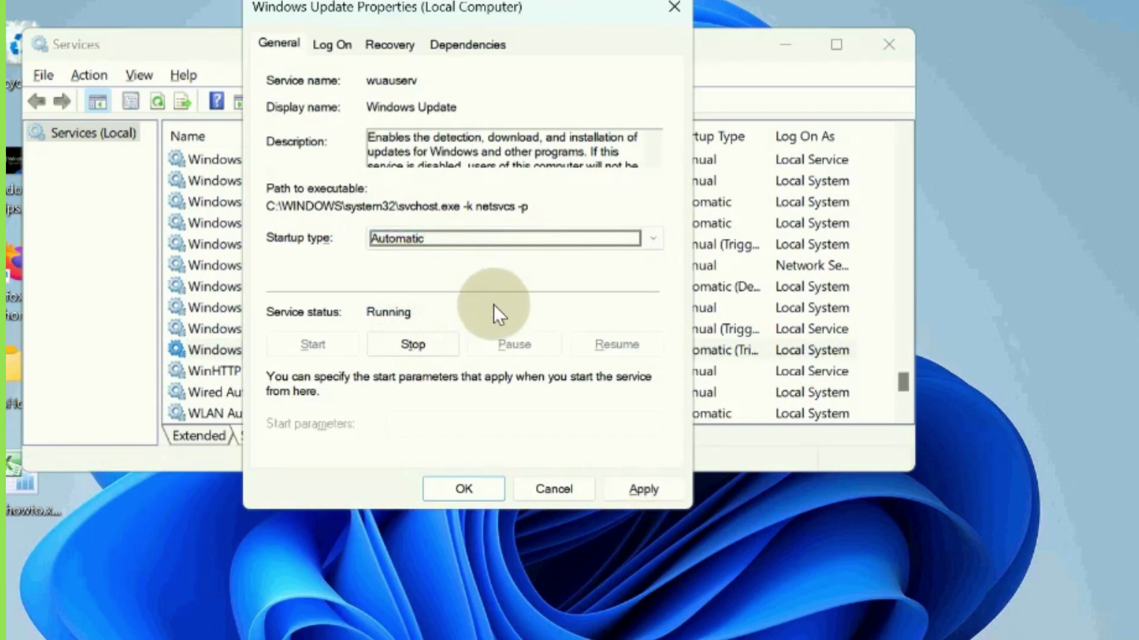
{"action": "left_click", "coordinate": [633, 497]}
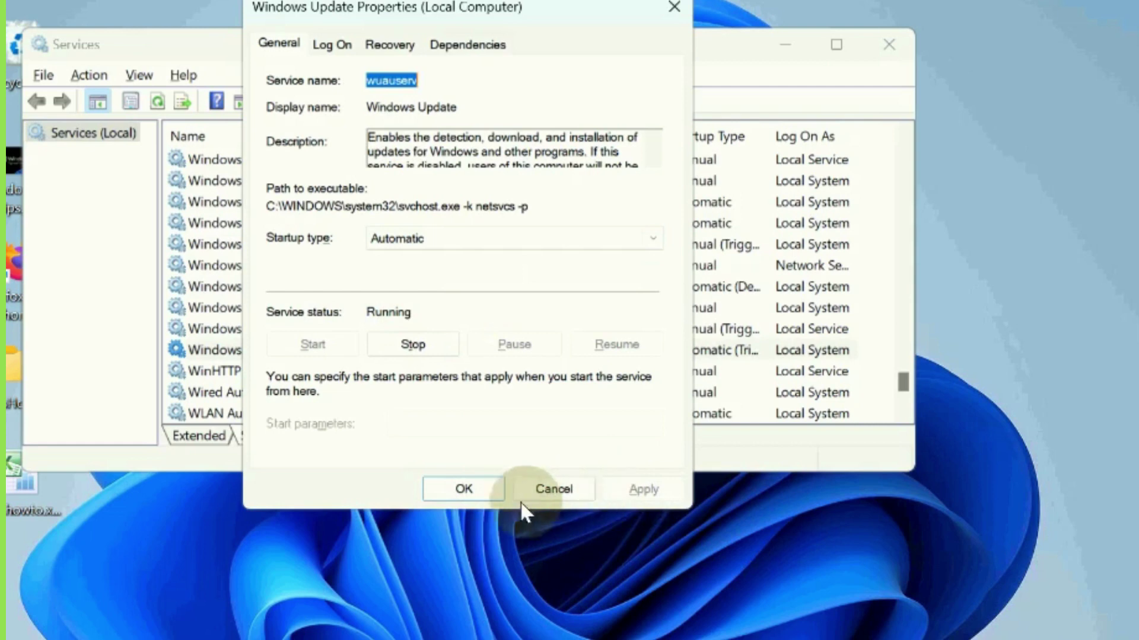
{"action": "left_click", "coordinate": [468, 491]}
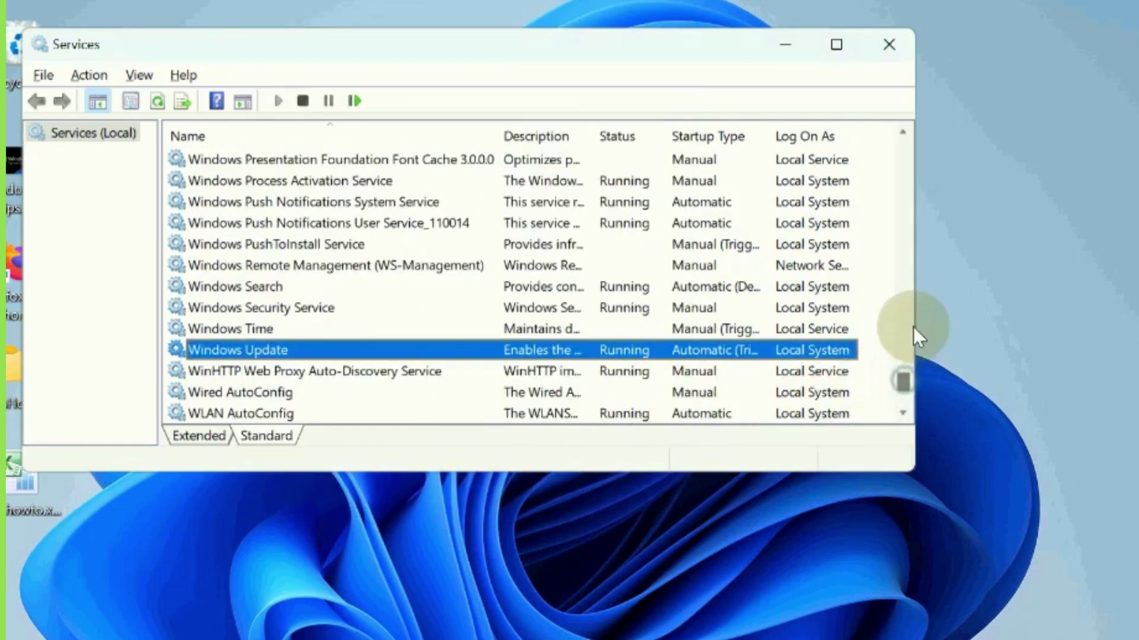
- Set the Background Intelligent Transfer Service's startup type to Automatic, start the service and apply the settings
{"action": "left_click_drag", "start_coordinate": [906, 232], "coordinate": [905, 159]}
{"action": "scroll", "coordinate": [905, 159], "scroll_direction": "down", "scroll_amount": 2}
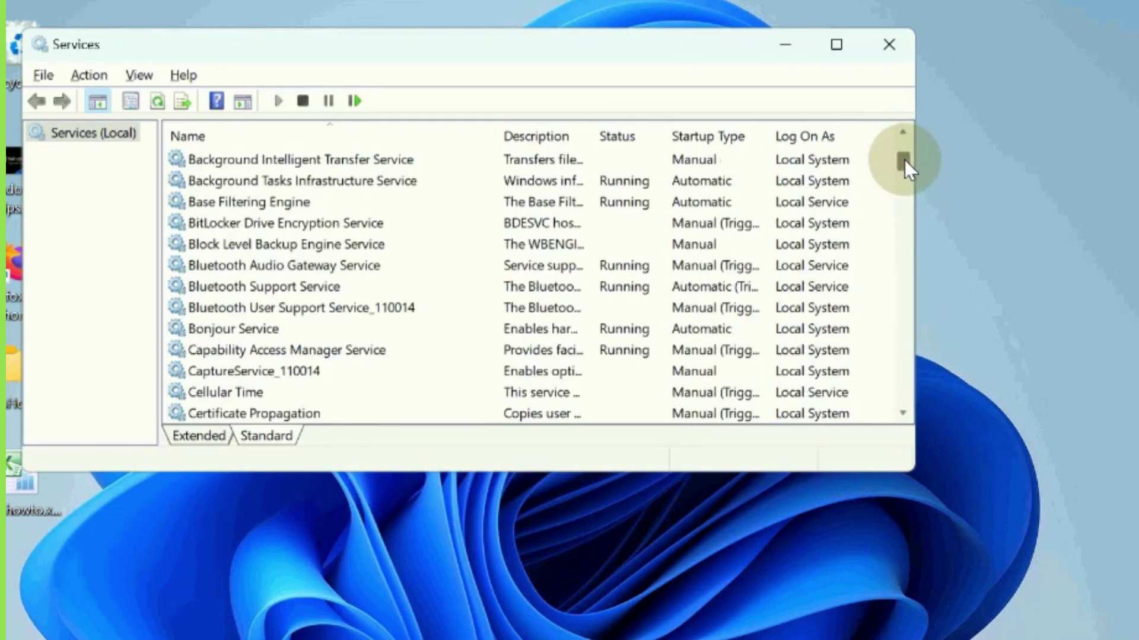
{"action": "left_click", "coordinate": [312, 161]}
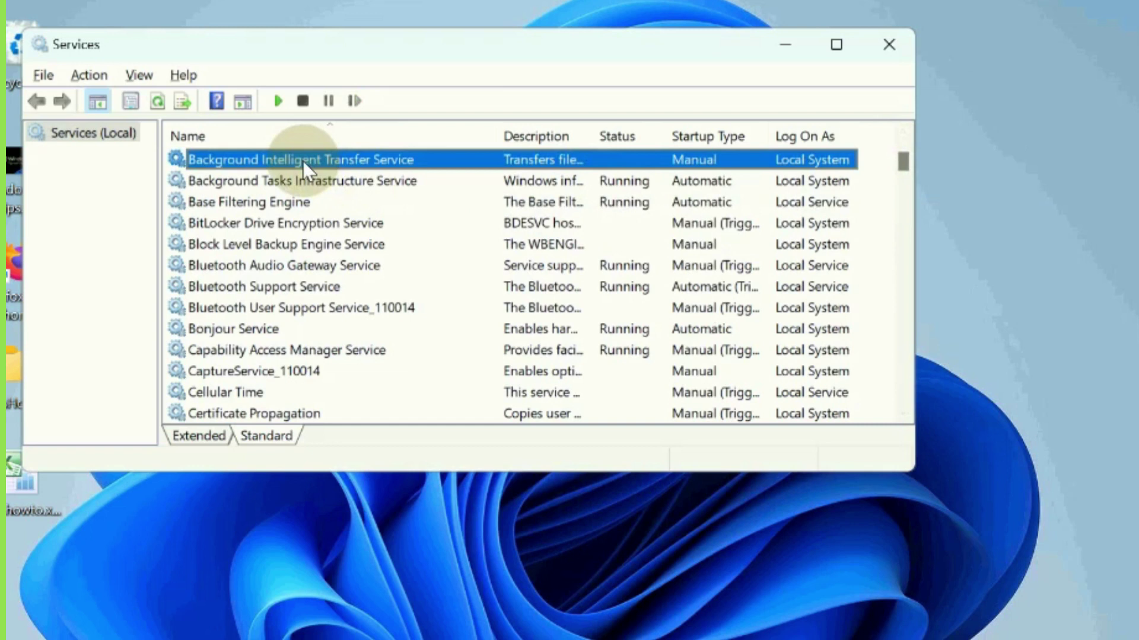
{"action": "double_click", "coordinate": [302, 162]}
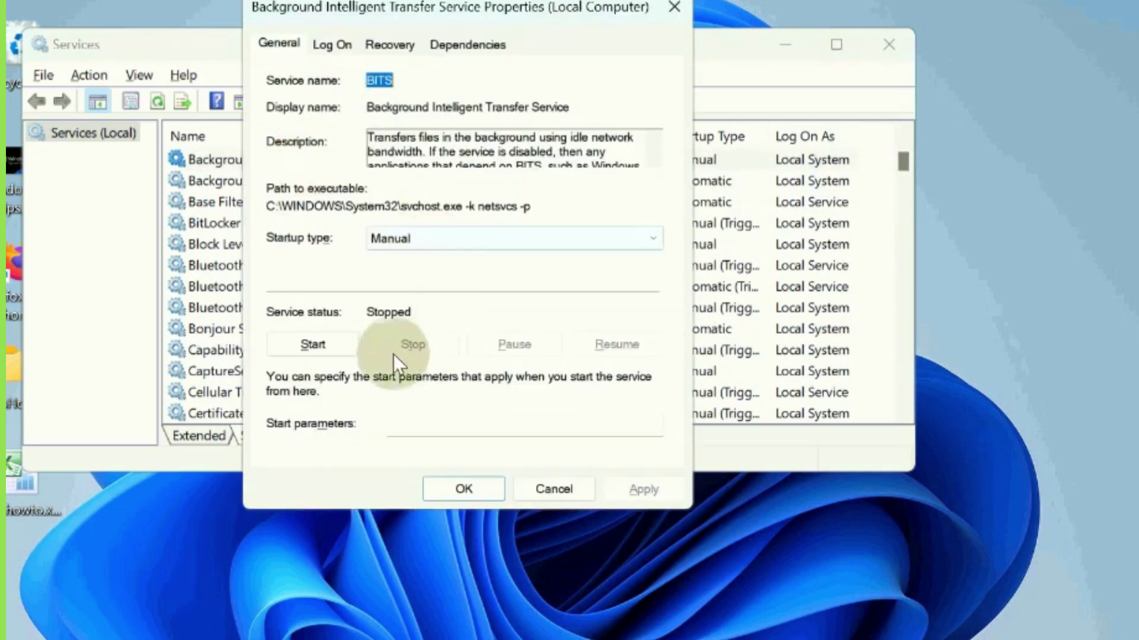
{"action": "left_click", "coordinate": [419, 240]}
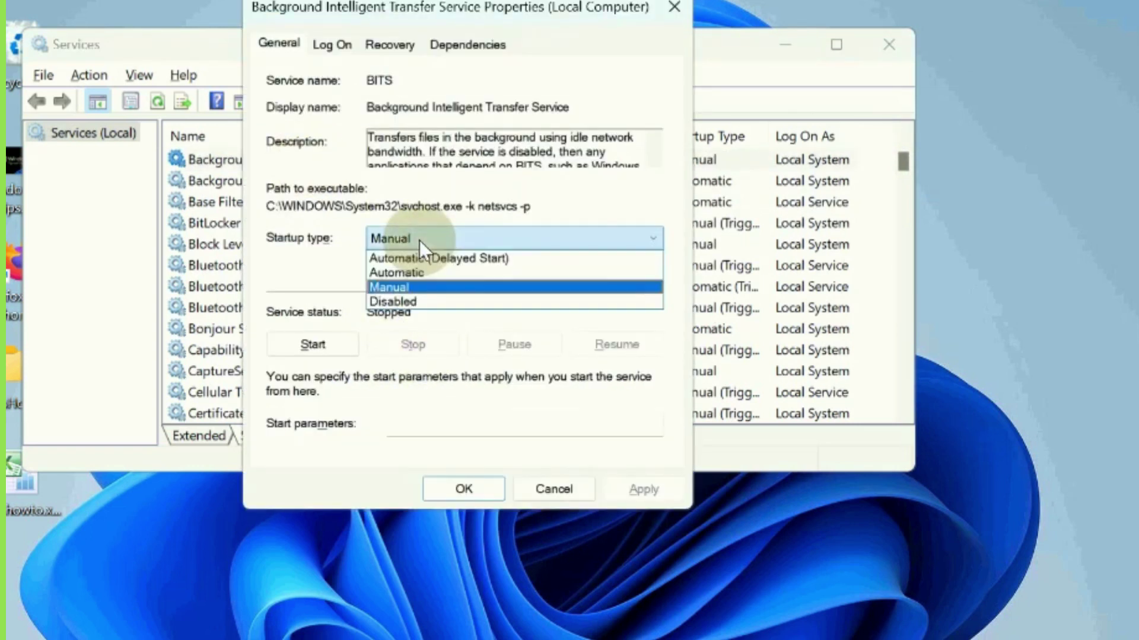
{"action": "left_click", "coordinate": [407, 273]}
{"action": "left_click", "coordinate": [314, 344]}
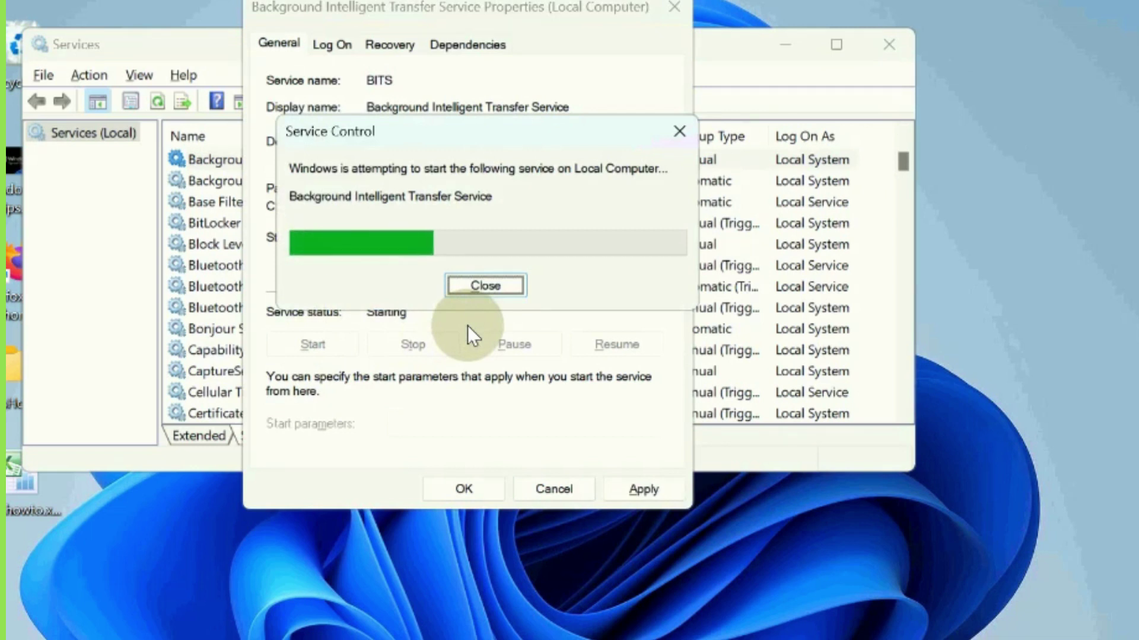
{"action": "left_click", "coordinate": [646, 493]}
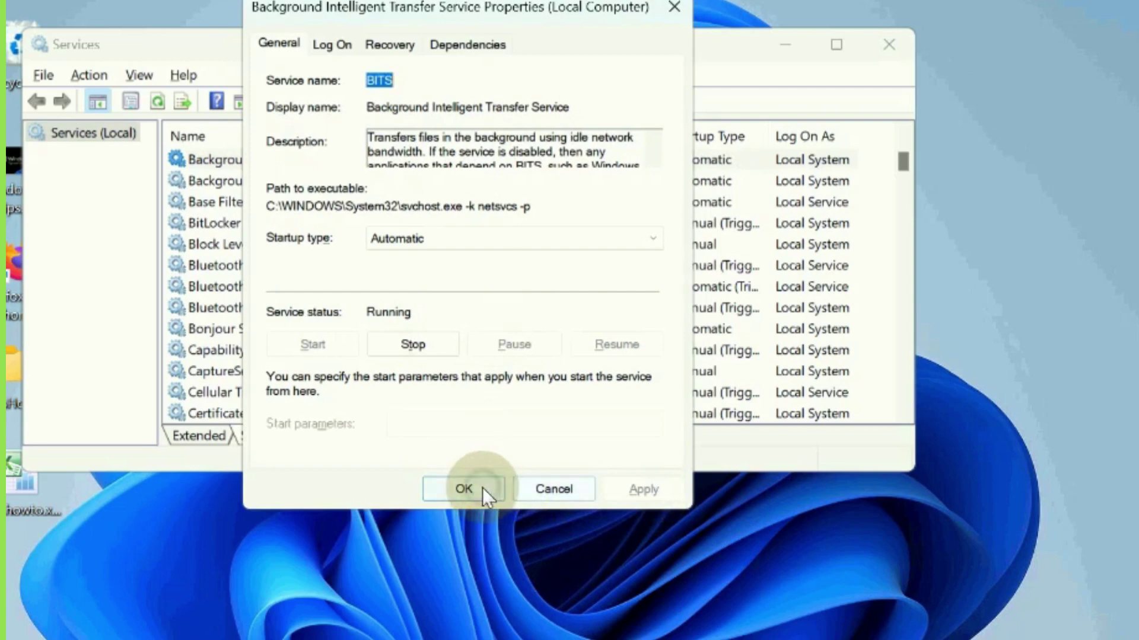
{"action": "left_click", "coordinate": [482, 489]}
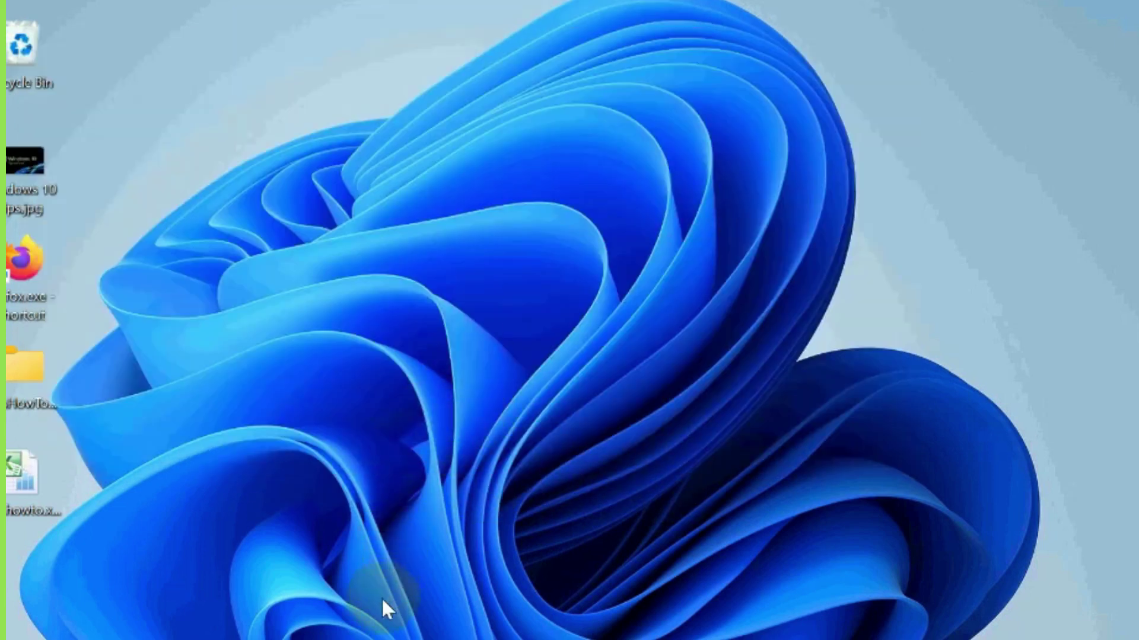
- Search Windows for "command", run Command Prompt as administrator and reposition its window higher on the desktop
{"action": "left_click", "coordinate": [355, 639]}
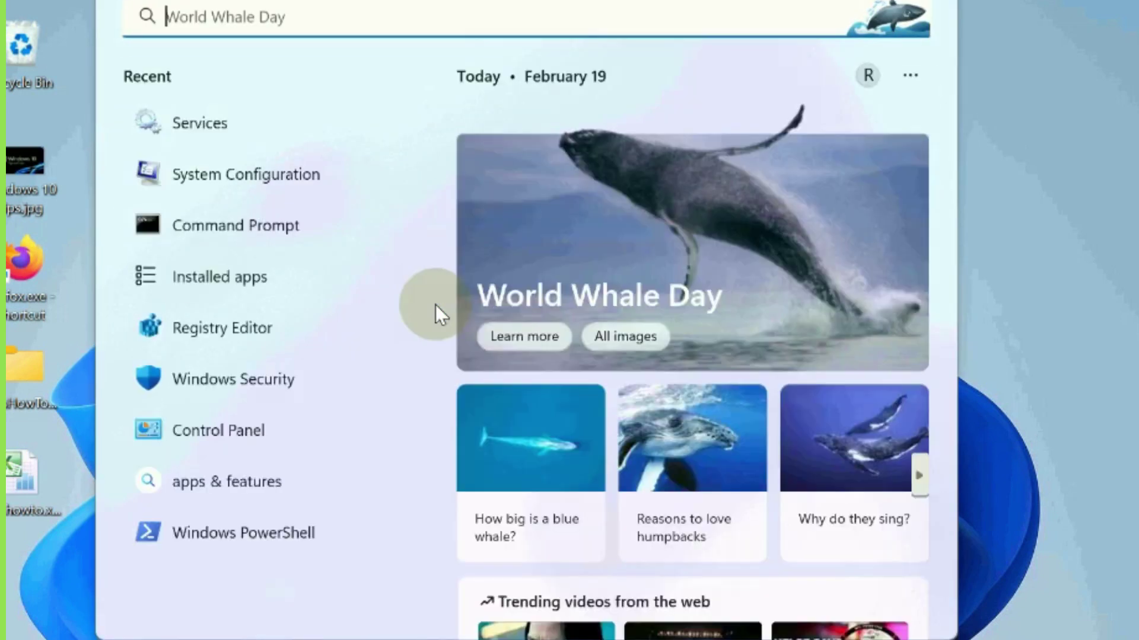
{"action": "type", "text": "comman"}
{"action": "type", "text": "d"}
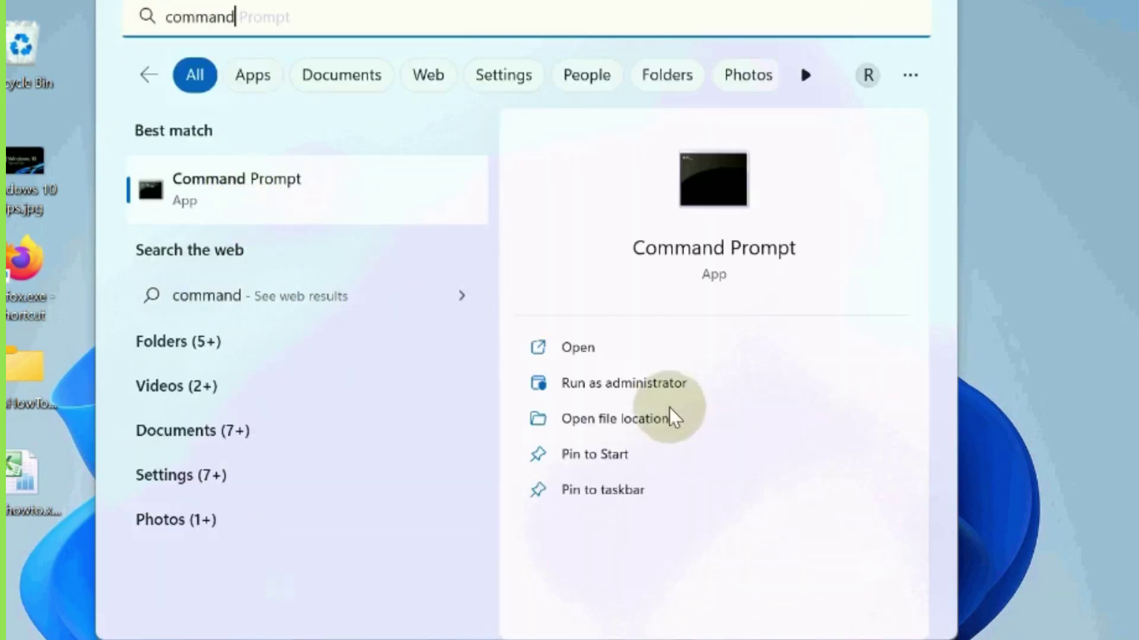
{"action": "left_click", "coordinate": [607, 383]}
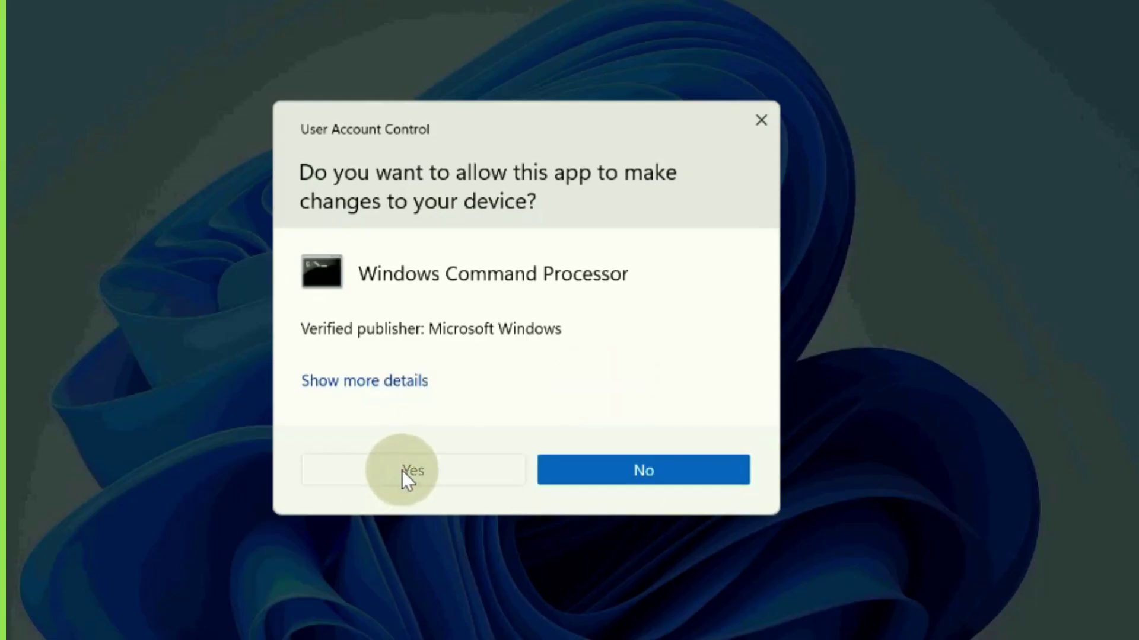
{"action": "left_click", "coordinate": [402, 471]}
{"action": "left_click_drag", "start_coordinate": [412, 104], "coordinate": [554, 38]}
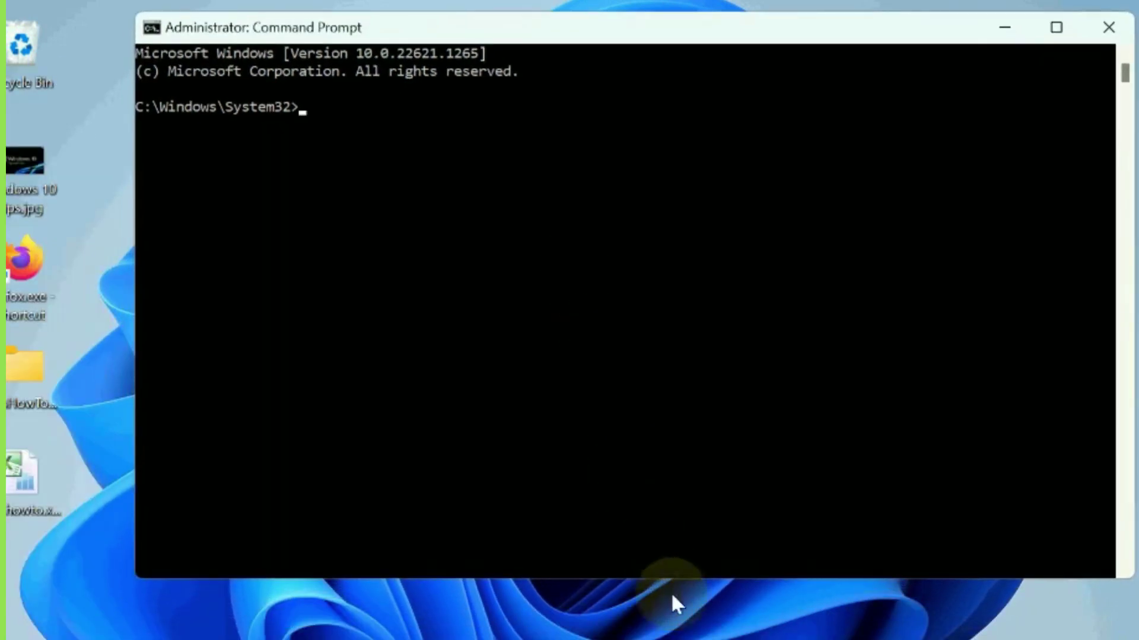
- Switch to the Notepad command notes, shift the window clear of the prompt, and review the net stop commands for wuauserv, cryptSvc, bits and msiserver
{"action": "left_click", "coordinate": [669, 553]}
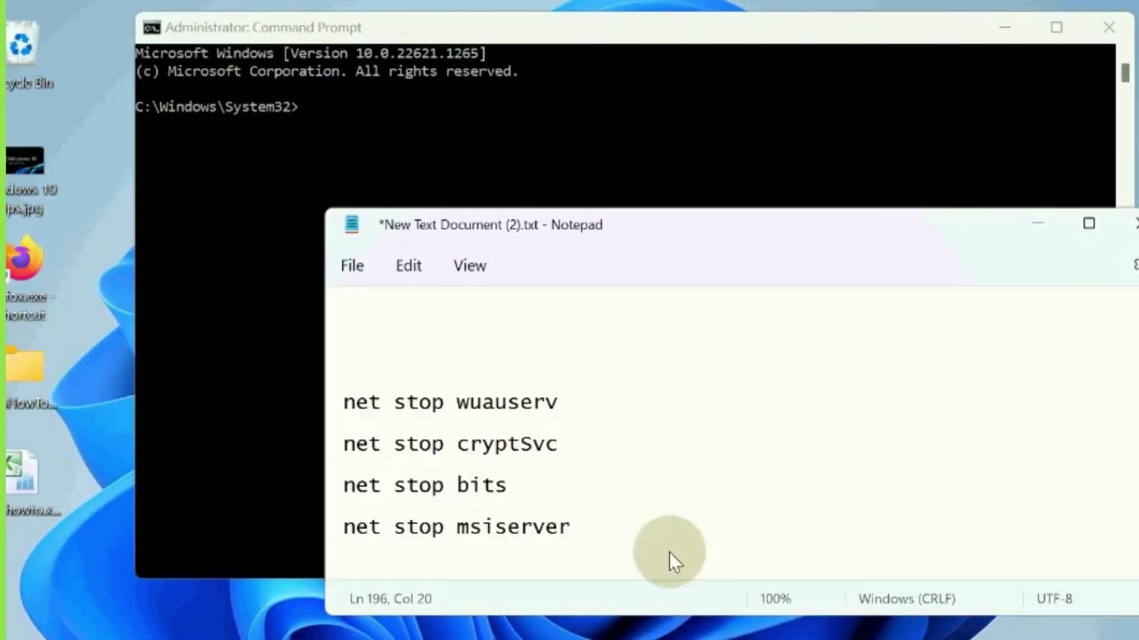
{"action": "left_click_drag", "start_coordinate": [645, 226], "coordinate": [775, 188]}
{"action": "left_click_drag", "start_coordinate": [478, 364], "coordinate": [695, 362]}
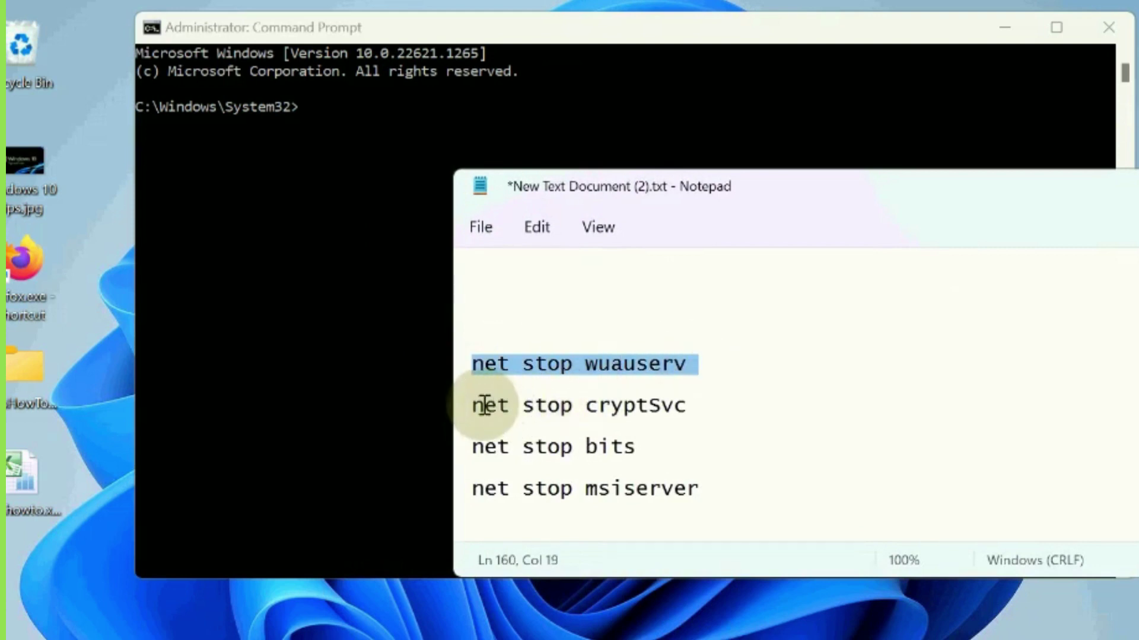
{"action": "left_click_drag", "start_coordinate": [478, 406], "coordinate": [711, 406]}
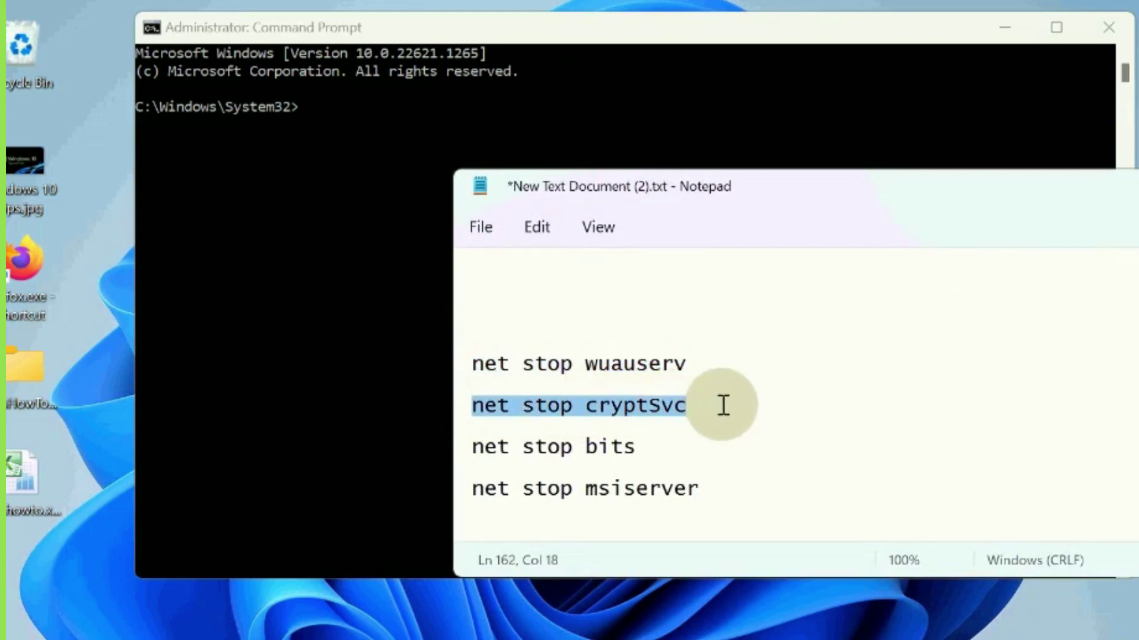
{"action": "left_click_drag", "start_coordinate": [478, 448], "coordinate": [718, 444]}
{"action": "left_click_drag", "start_coordinate": [489, 492], "coordinate": [788, 492]}
{"action": "left_click", "coordinate": [594, 407]}
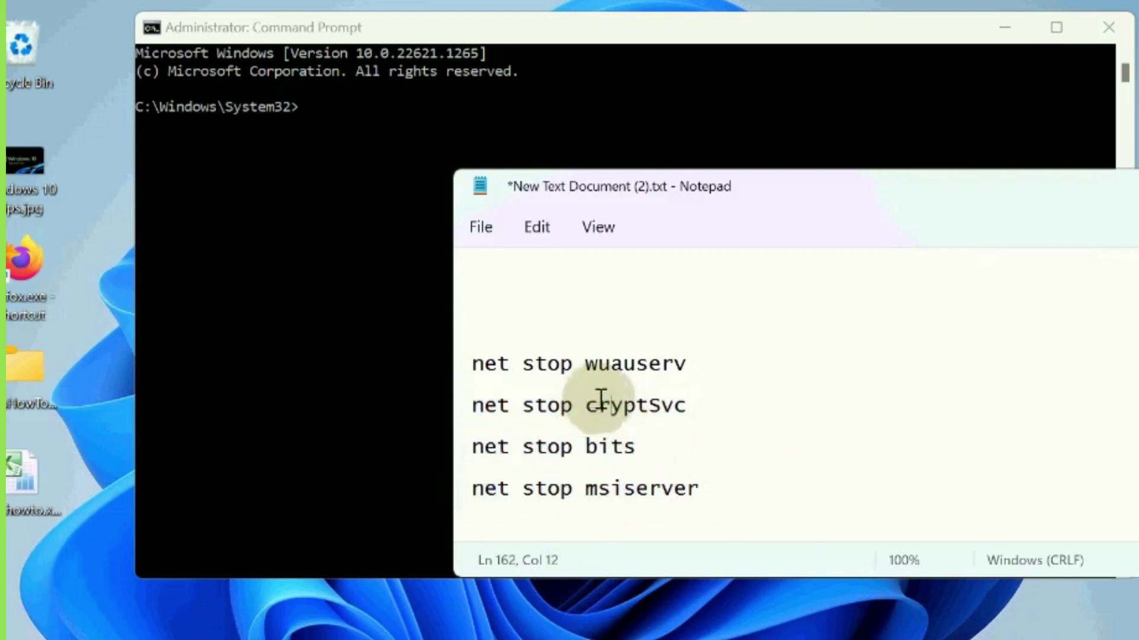
- Review the ren commands for the SoftwareDistribution and catroot2 folders in the notes, highlighting each line in turn
{"action": "scroll", "coordinate": [589, 415], "scroll_direction": "down", "scroll_amount": 5}
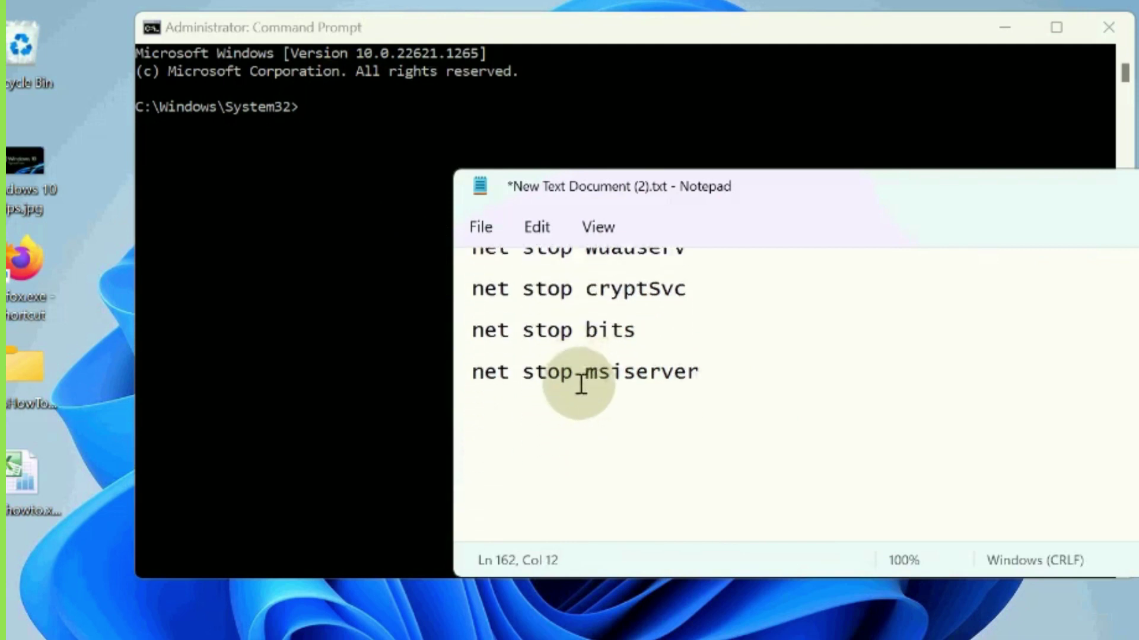
{"action": "scroll", "coordinate": [554, 382], "scroll_direction": "down", "scroll_amount": 2}
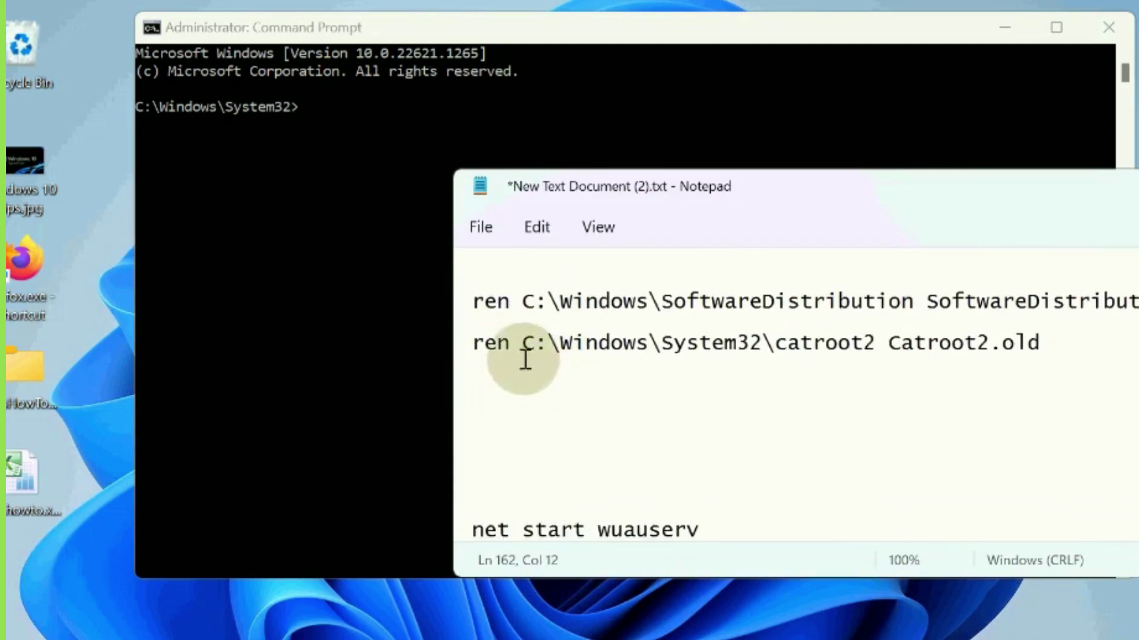
{"action": "scroll", "coordinate": [498, 372], "scroll_direction": "up", "scroll_amount": 1}
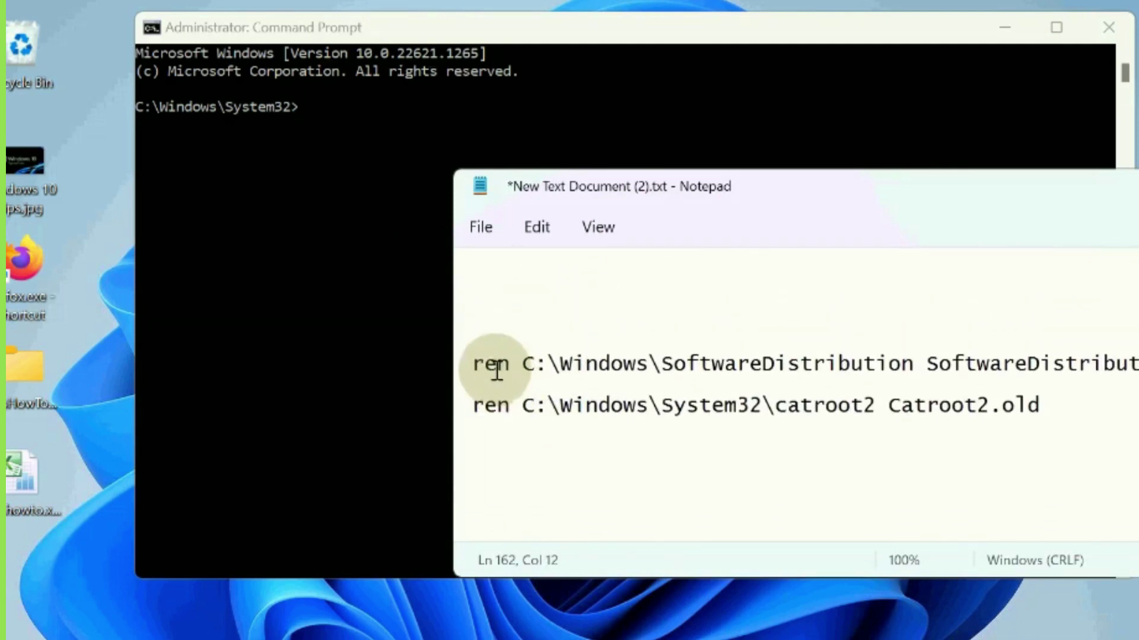
{"action": "left_click_drag", "start_coordinate": [478, 364], "coordinate": [1132, 364]}
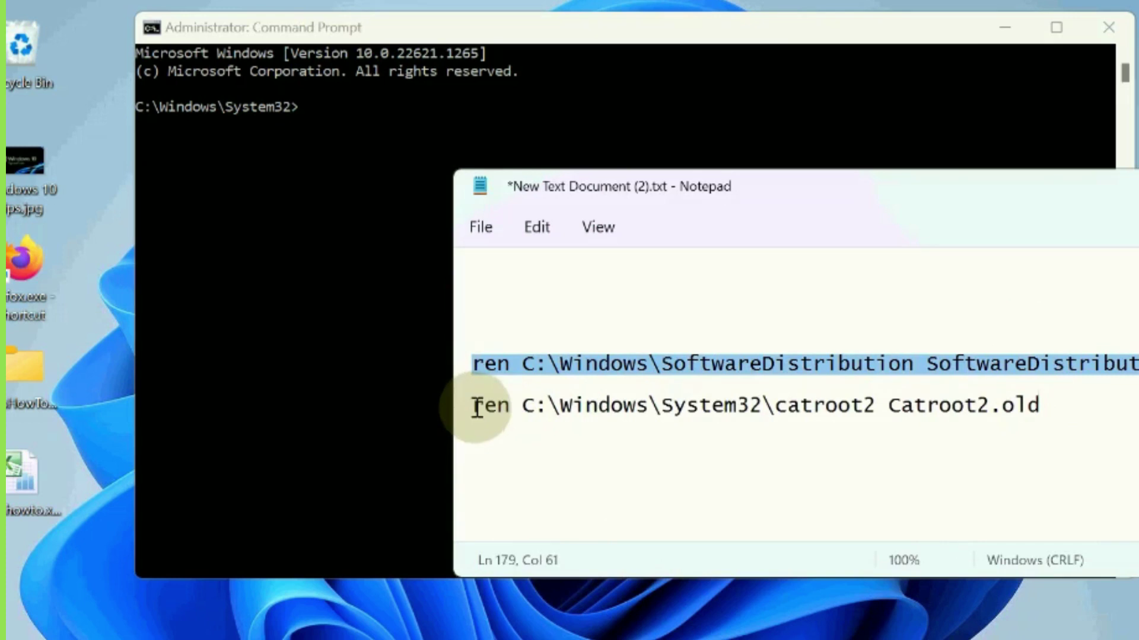
{"action": "left_click_drag", "start_coordinate": [477, 407], "coordinate": [1122, 415]}
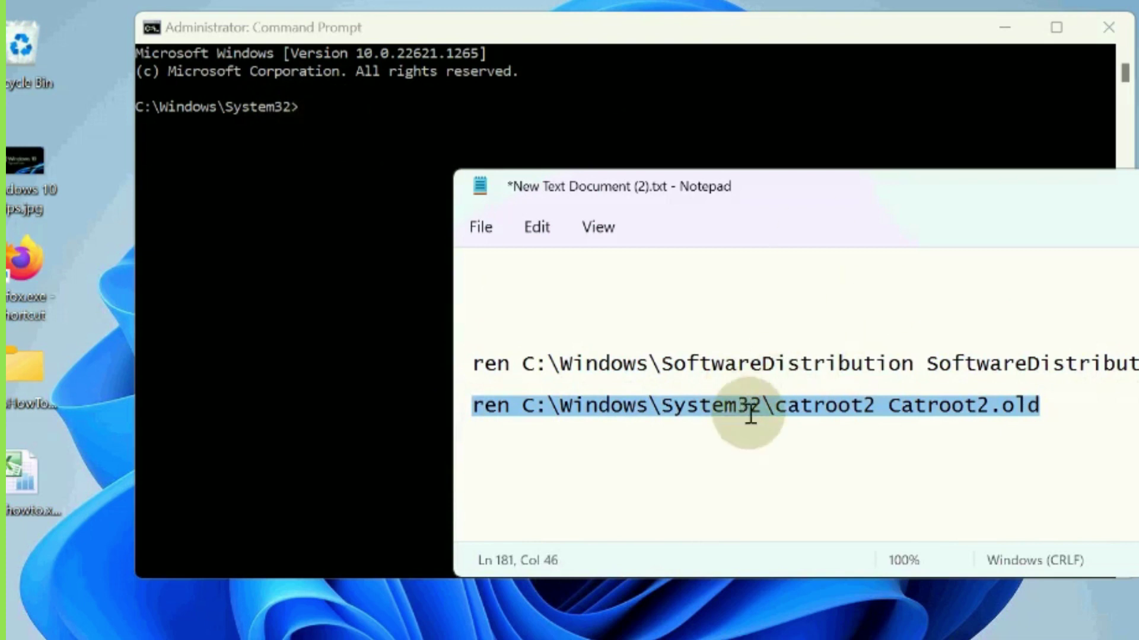
- Review the net start commands for wuauserv, cryptSvc, bits and msiserver further down the notes, highlighting them as a block
{"action": "scroll", "coordinate": [733, 402], "scroll_direction": "down", "scroll_amount": 1}
{"action": "scroll", "coordinate": [734, 402], "scroll_direction": "down", "scroll_amount": 5}
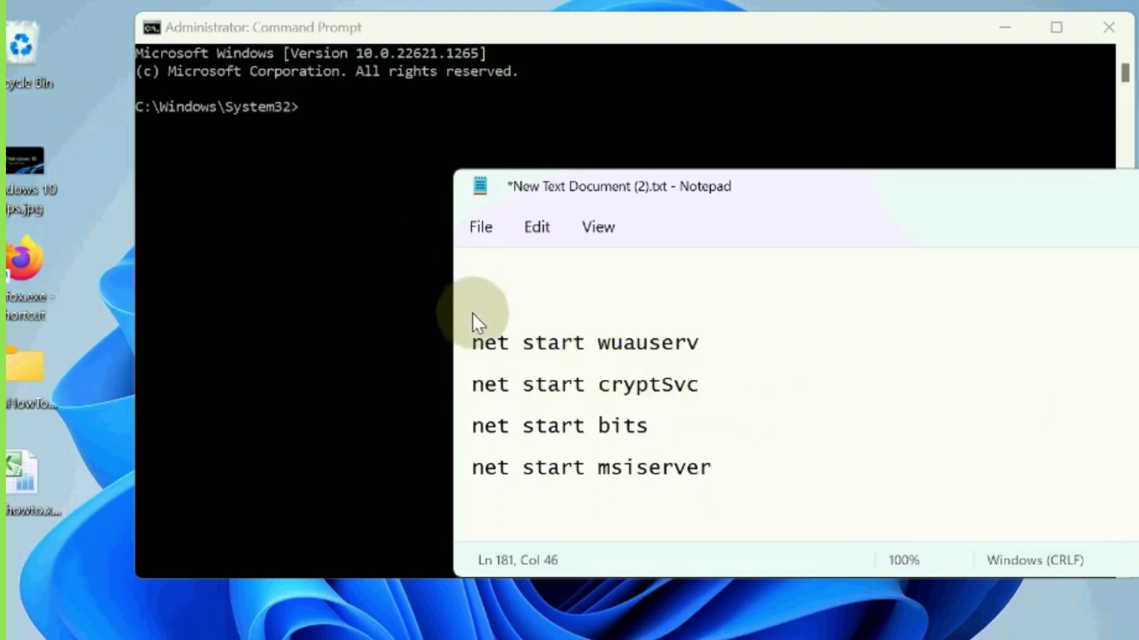
{"action": "left_click_drag", "start_coordinate": [472, 344], "coordinate": [676, 498]}
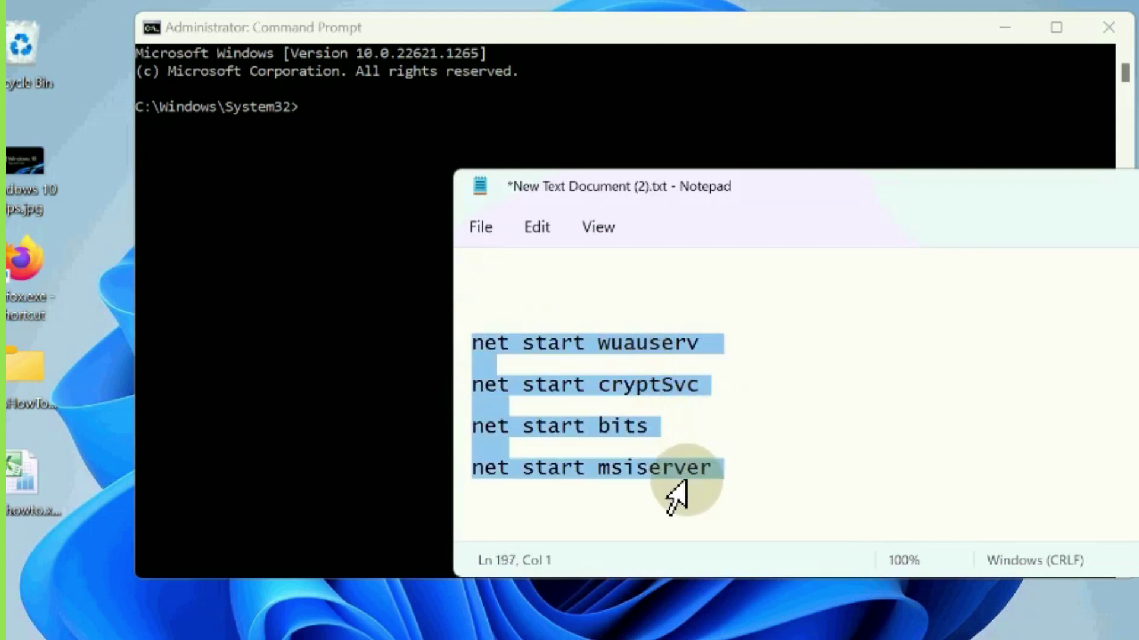
{"action": "left_click", "coordinate": [726, 358]}
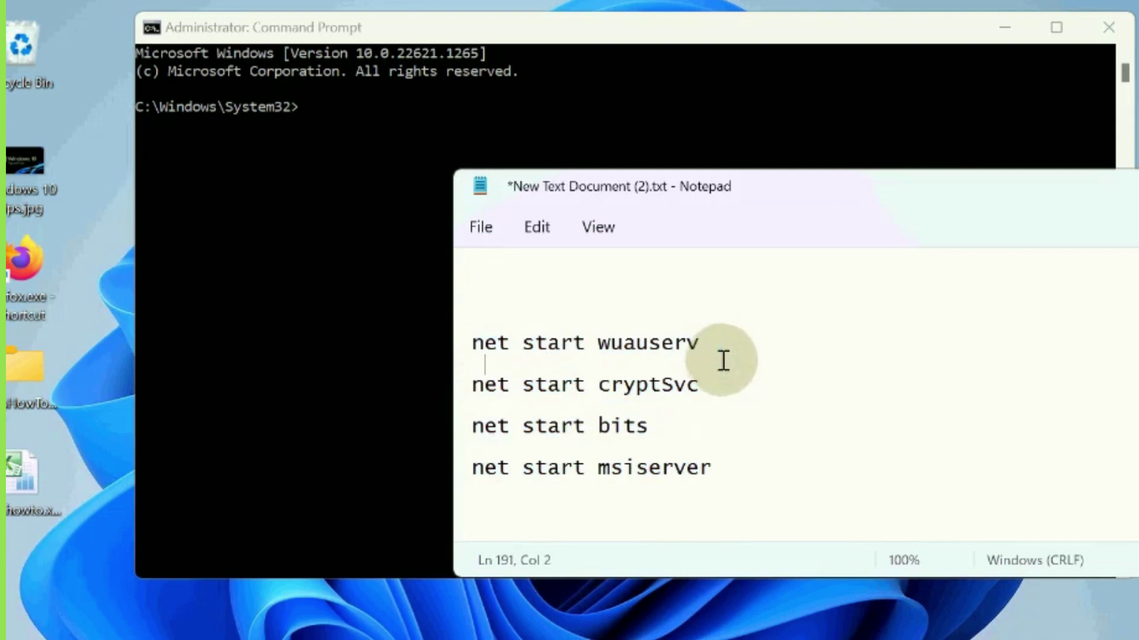